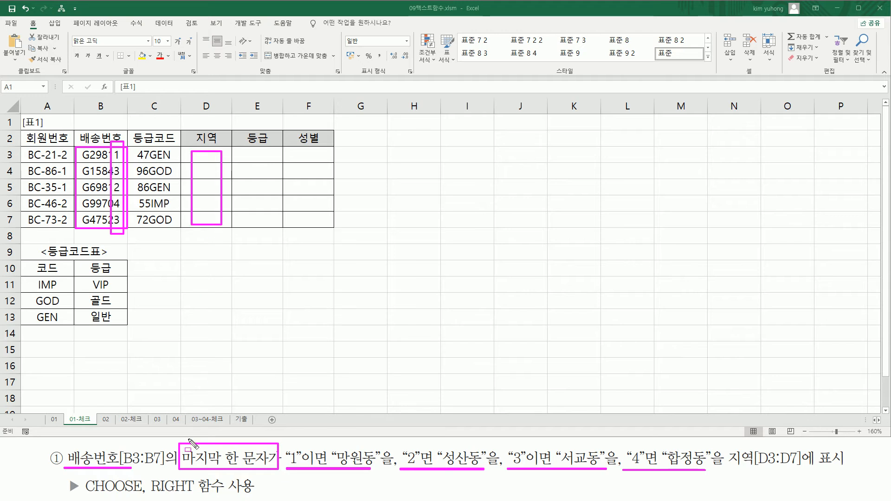
pyautogui.moveTo(159, 494); pyautogui.dragTo(196, 494)
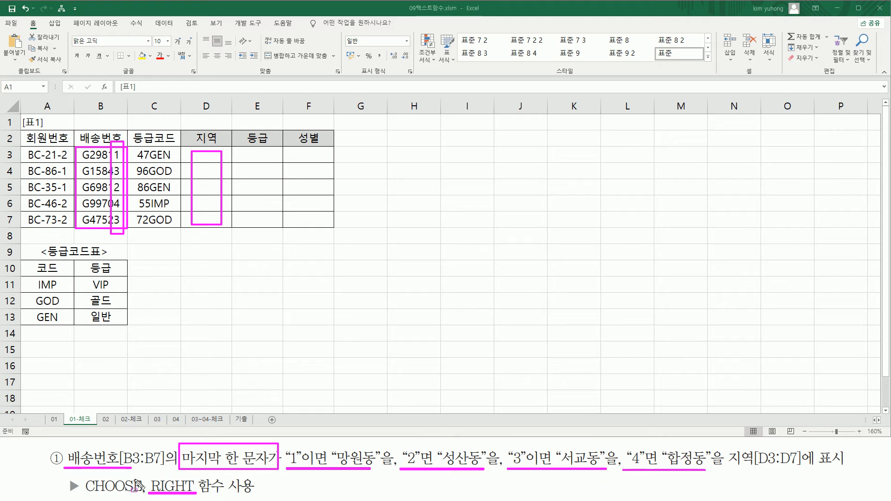
pyautogui.moveTo(82, 475); pyautogui.dragTo(142, 496)
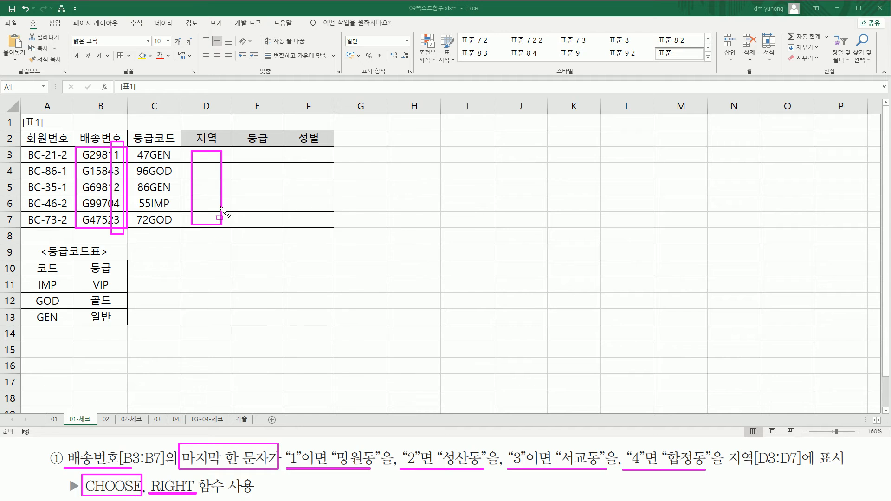
pyautogui.press('Escape')
# Step: Enter =RIGHT(B3,1) in D3 to extract the last character of the delivery number
pyautogui.click(210, 151)
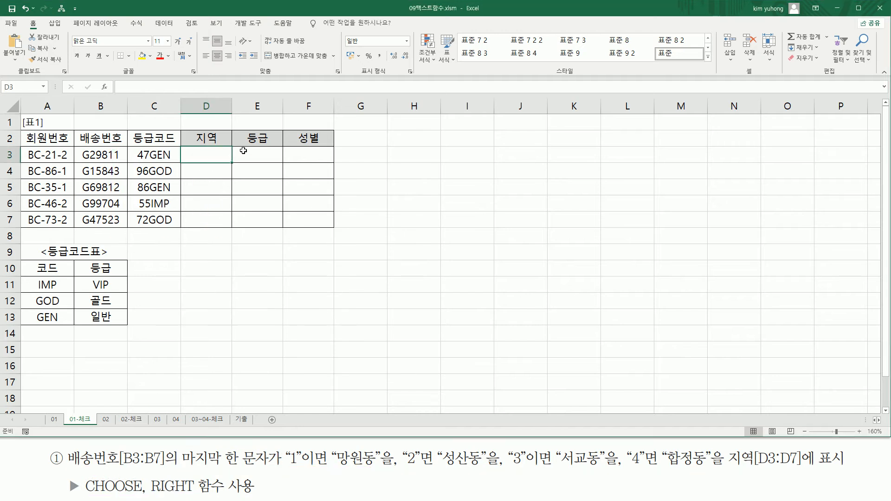
pyautogui.write('=RIGHT(')
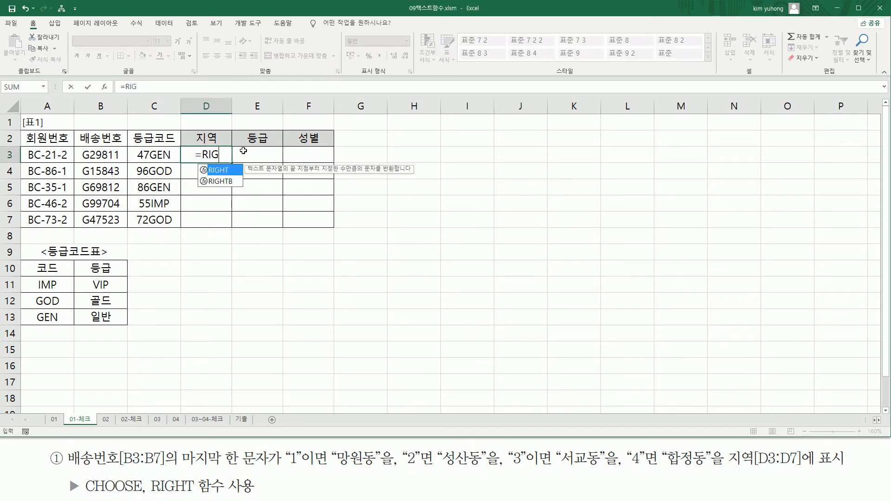
pyautogui.click(97, 151)
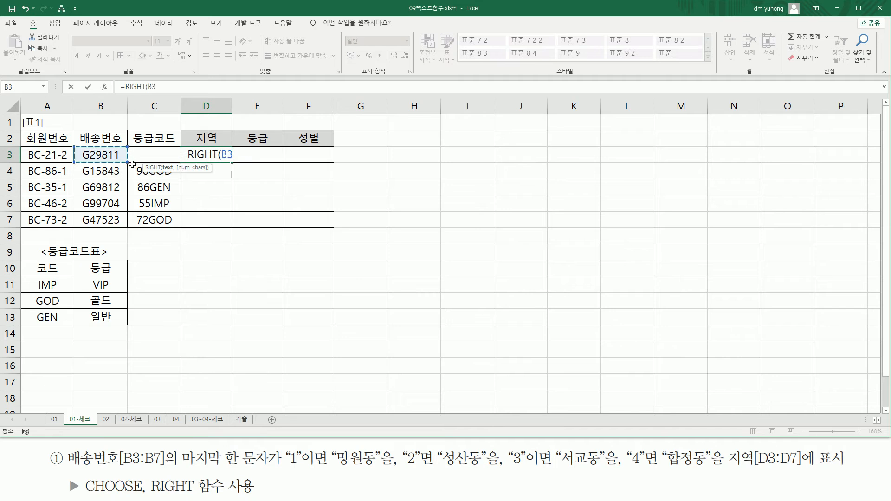
pyautogui.write(',1')
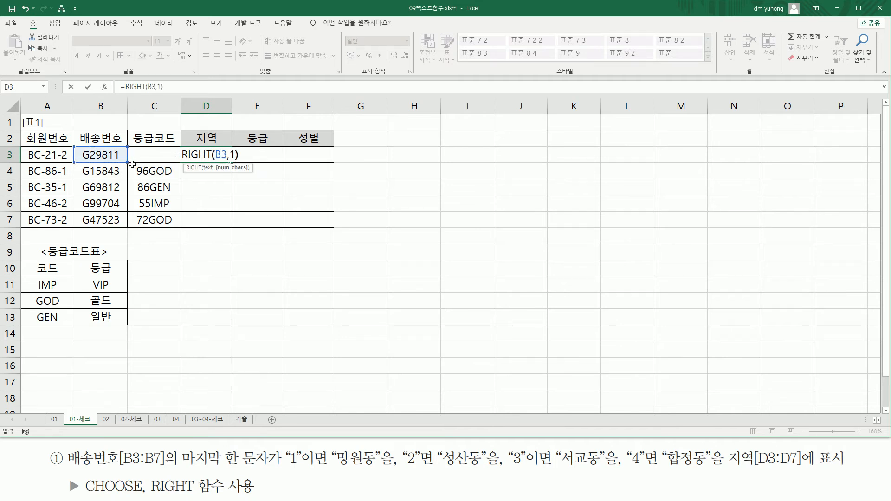
pyautogui.write(')')
pyautogui.press('Return')
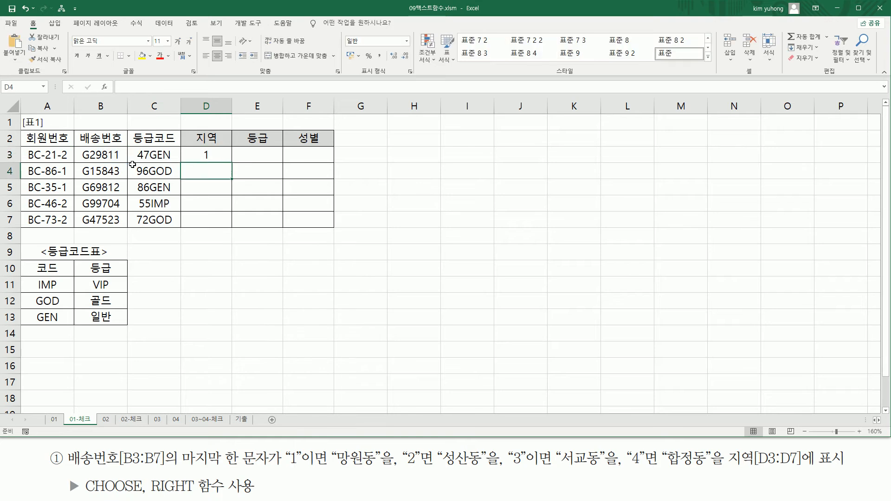
# Step: Fill the RIGHT formula from D3 down to D7
pyautogui.click(202, 158)
pyautogui.moveTo(234, 163); pyautogui.dragTo(234, 227)
pyautogui.moveTo(109, 147)
pyautogui.mouseDown()
pyautogui.moveTo(119, 160)
pyautogui.moveTo(125, 228)
pyautogui.mouseUp()
pyautogui.moveTo(197, 147)
pyautogui.mouseDown()
pyautogui.moveTo(205, 226)
pyautogui.moveTo(217, 227)
pyautogui.mouseUp()
pyautogui.press('Escape')
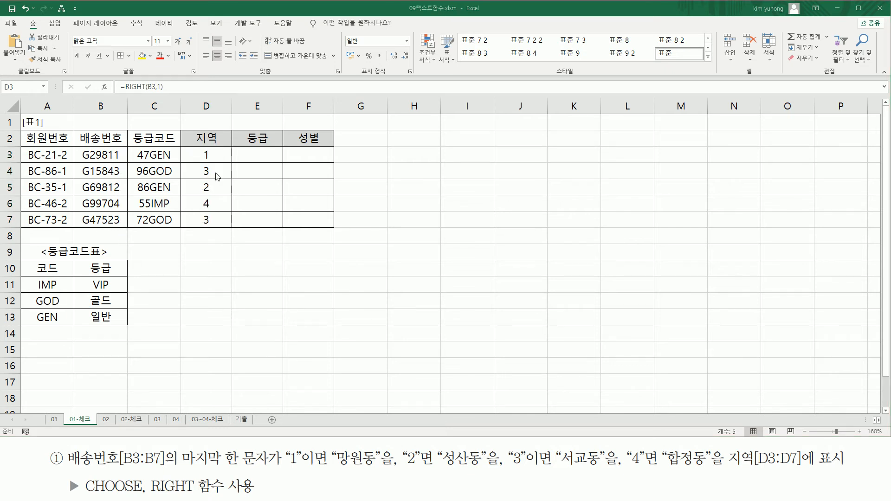
# Step: Edit the formula in D3 so that RIGHT(B3,1) becomes the index argument of a CHOOSE function
pyautogui.click(204, 155)
pyautogui.doubleClick(204, 155)
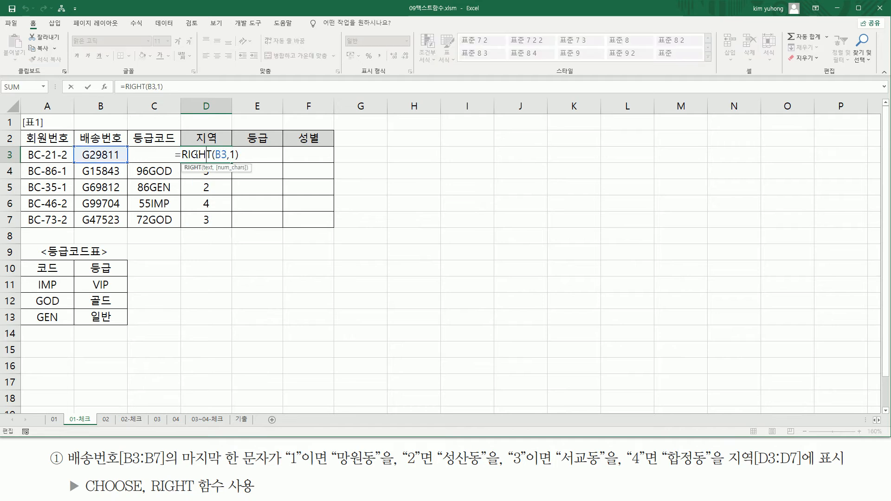
pyautogui.press('BackSpace')
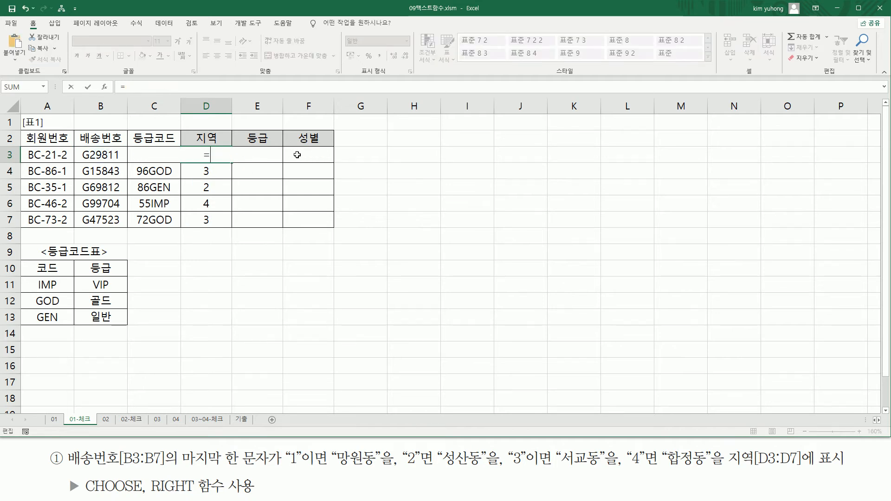
pyautogui.write('CHOOSE(')
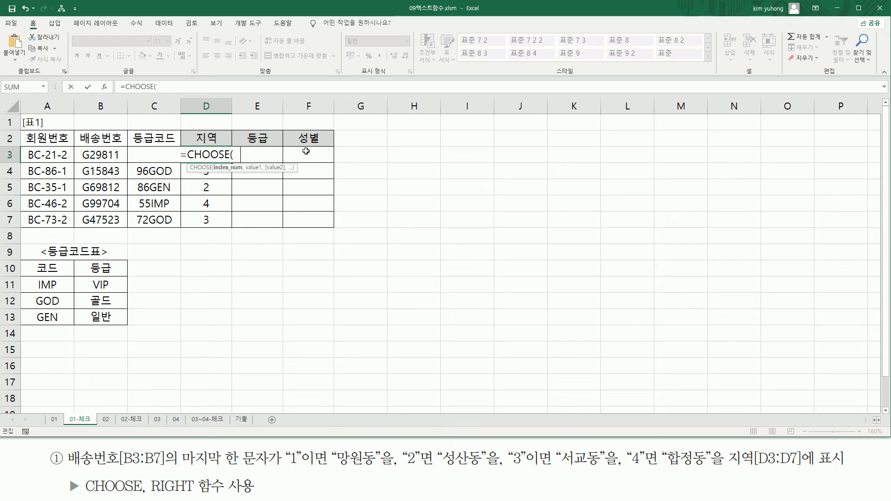
pyautogui.write('RIGHT(B3,1)')
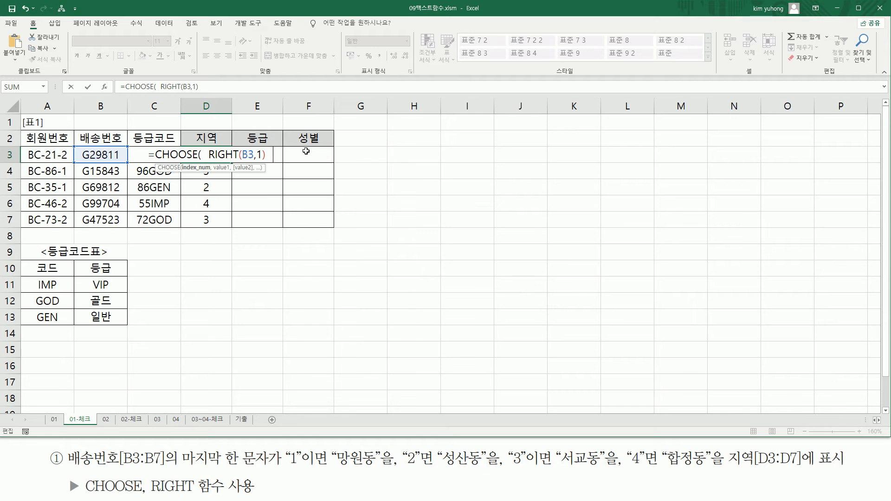
pyautogui.write(',')
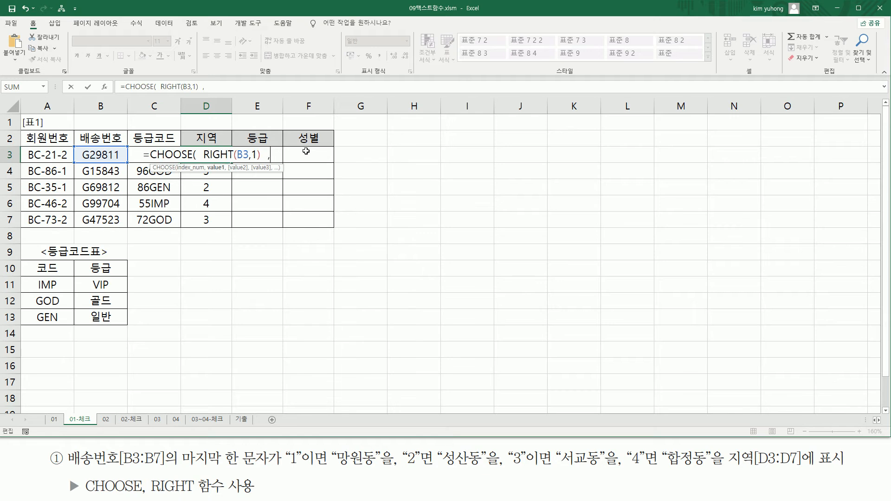
# Step: Complete D3's CHOOSE formula with the values "망원동", "성산동", "서교동" and "합정동", and fill it down to D7
pyautogui.write(' "')
pyautogui.write('망원ㄷ')
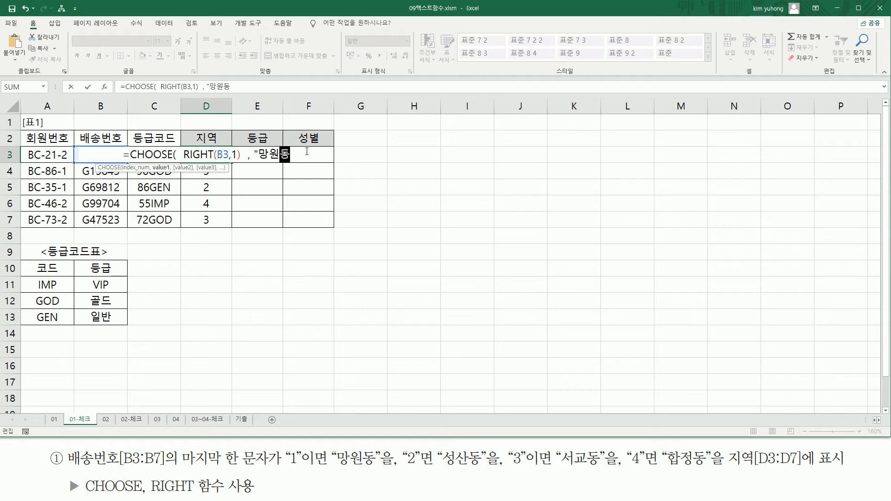
pyautogui.write('" ,"성산동" , "서교동')
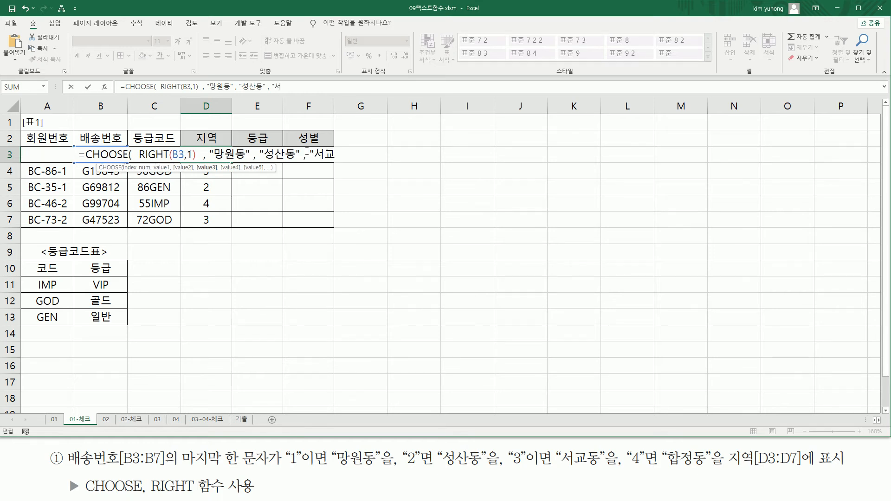
pyautogui.write('" ,')
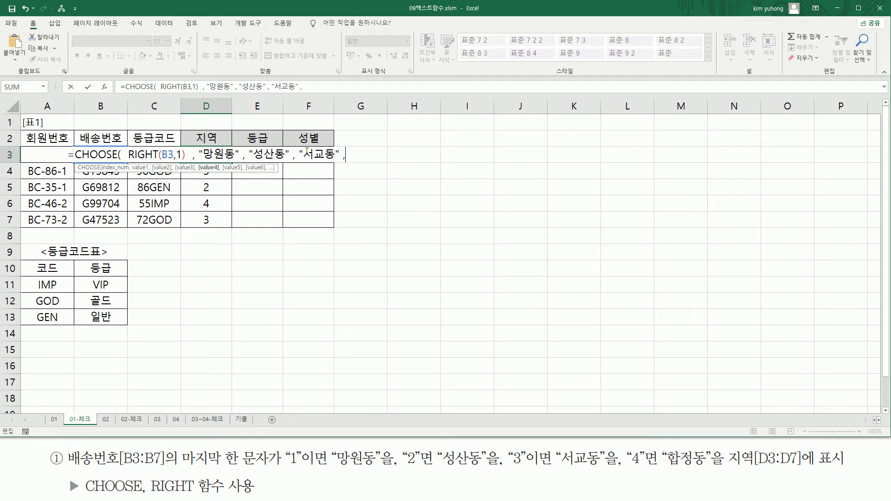
pyautogui.write(' "')
pyautogui.write('합정도')
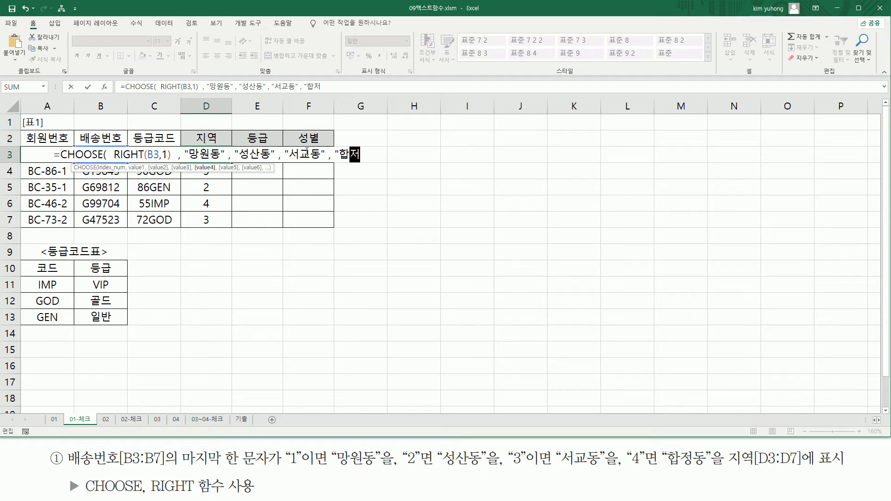
pyautogui.write('"')
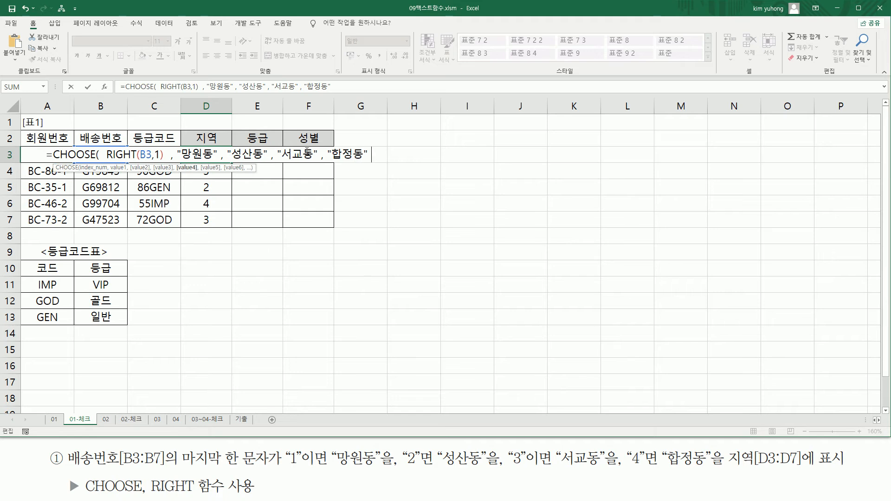
pyautogui.write(' )')
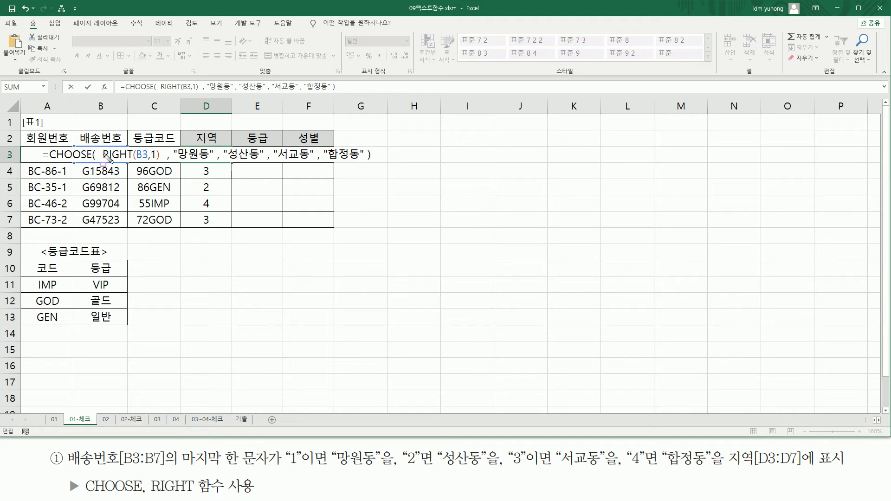
pyautogui.press('Return')
pyautogui.click(213, 152)
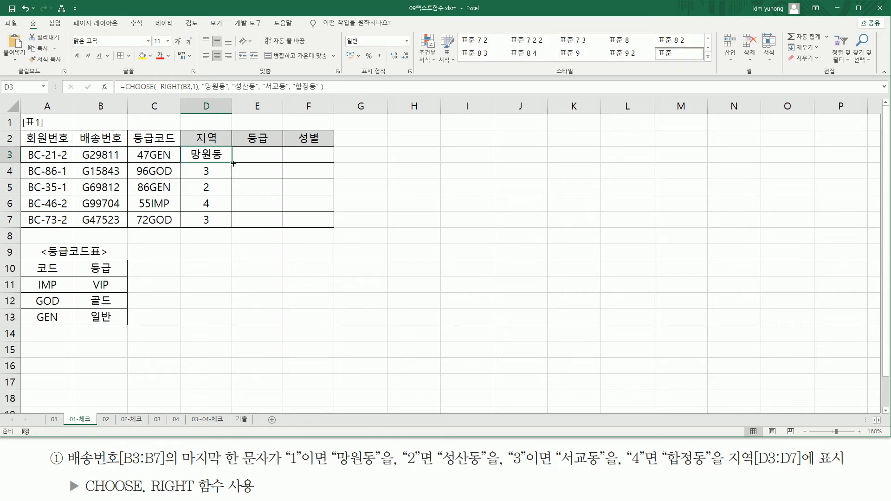
pyautogui.moveTo(233, 163); pyautogui.dragTo(230, 225)
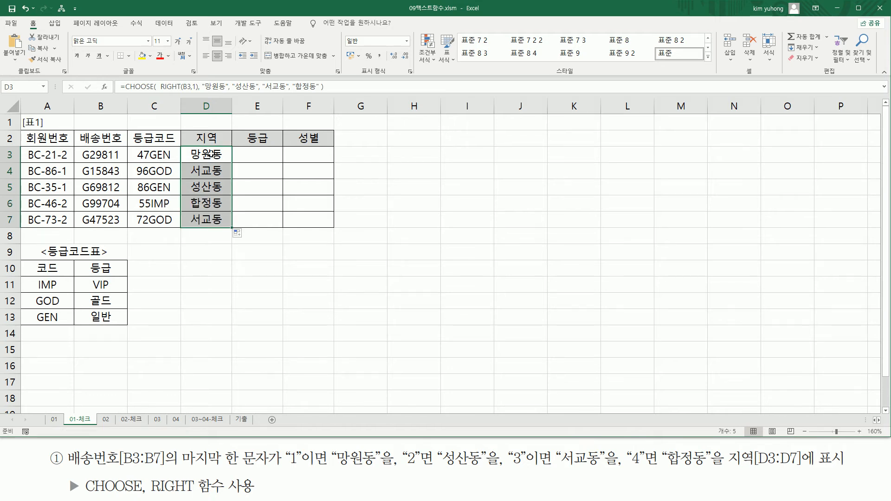
# Step: Place the CHOOSE formula from D3 as plain text in D10 and colour that text red
pyautogui.click(206, 155)
pyautogui.click(209, 265)
pyautogui.doubleClick(208, 265)
pyautogui.write('=CHOOSE(  RIGHT(B3,1), "망원동", "성산동", "서교동", "합정동" )')
pyautogui.press('Return')
pyautogui.click(220, 262)
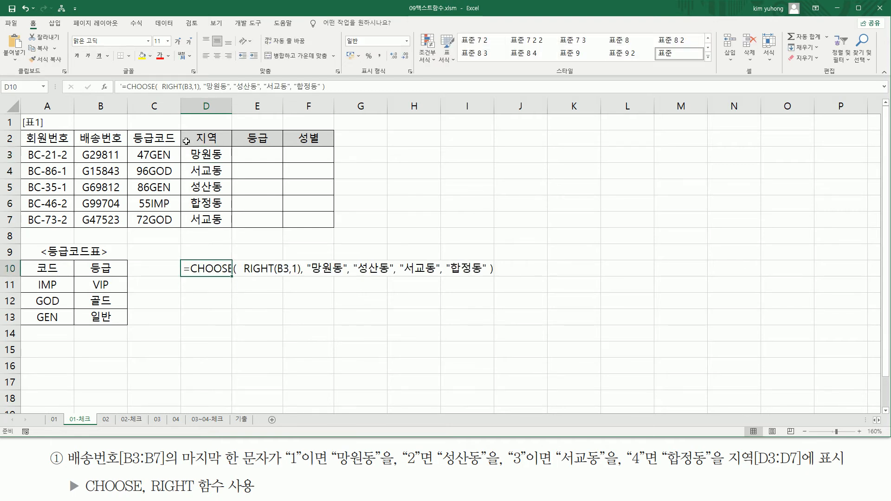
pyautogui.click(160, 55)
pyautogui.click(309, 410)
pyautogui.moveTo(241, 277)
pyautogui.mouseDown()
pyautogui.moveTo(299, 278)
pyautogui.moveTo(300, 261)
pyautogui.mouseUp()
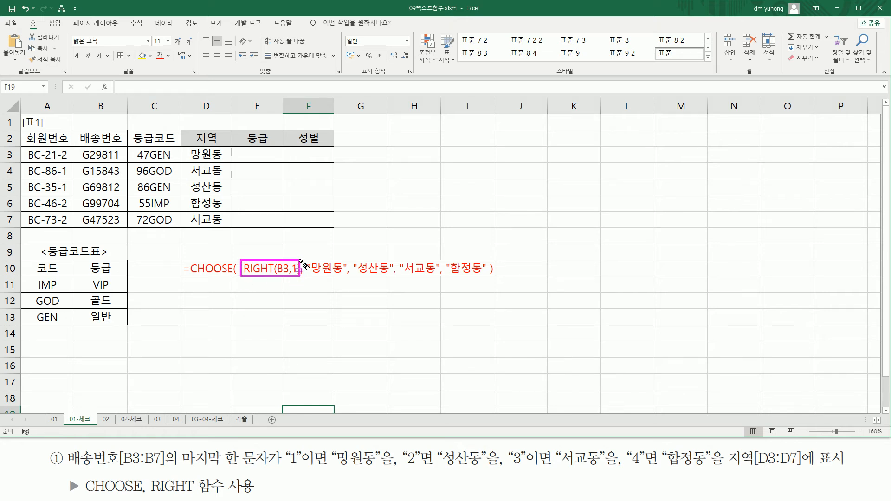
pyautogui.moveTo(309, 277); pyautogui.dragTo(434, 277)
pyautogui.moveTo(450, 277); pyautogui.dragTo(481, 277)
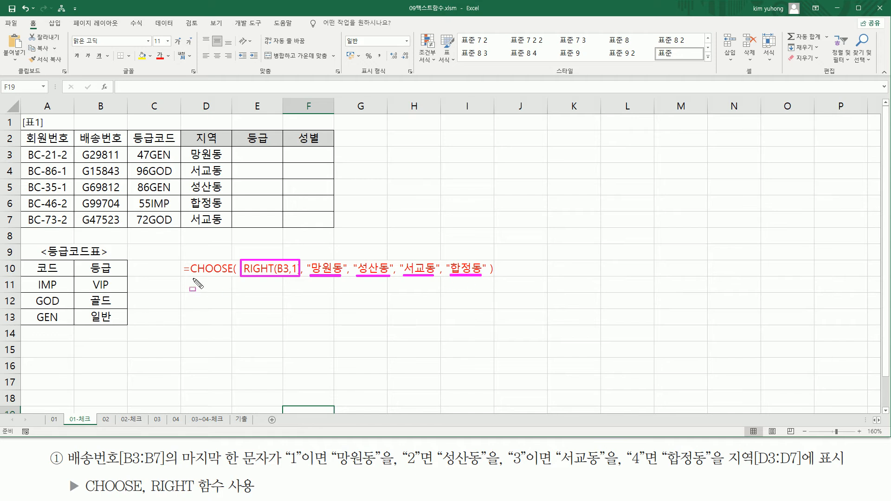
pyautogui.moveTo(185, 274); pyautogui.dragTo(233, 275)
pyautogui.press('Escape')
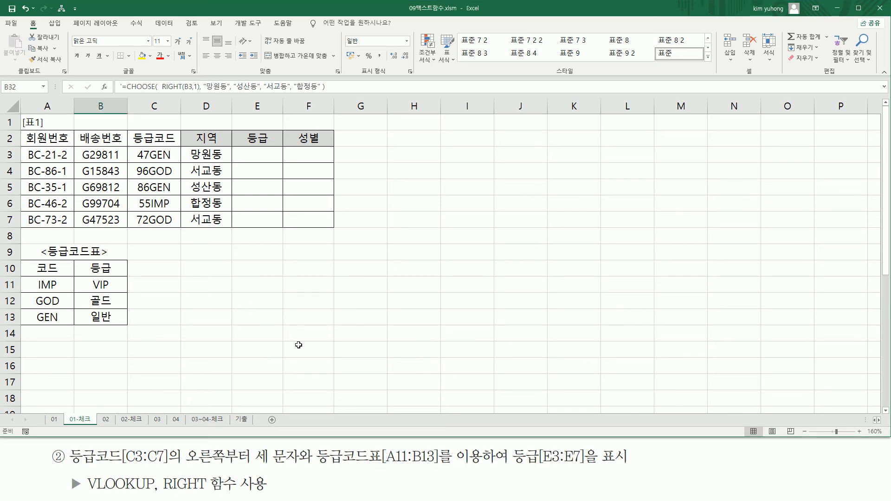
pyautogui.hotkey('ctrl', '2')
pyautogui.moveTo(67, 466); pyautogui.dragTo(166, 466)
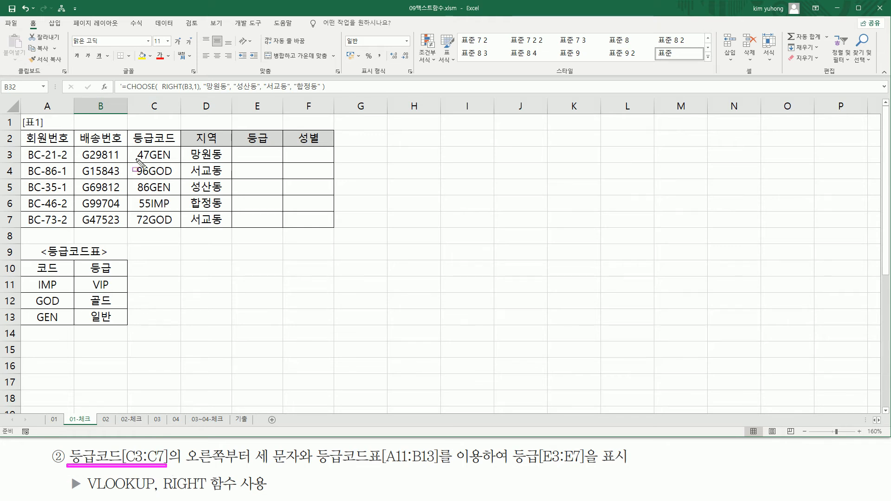
pyautogui.moveTo(133, 142); pyautogui.dragTo(179, 229)
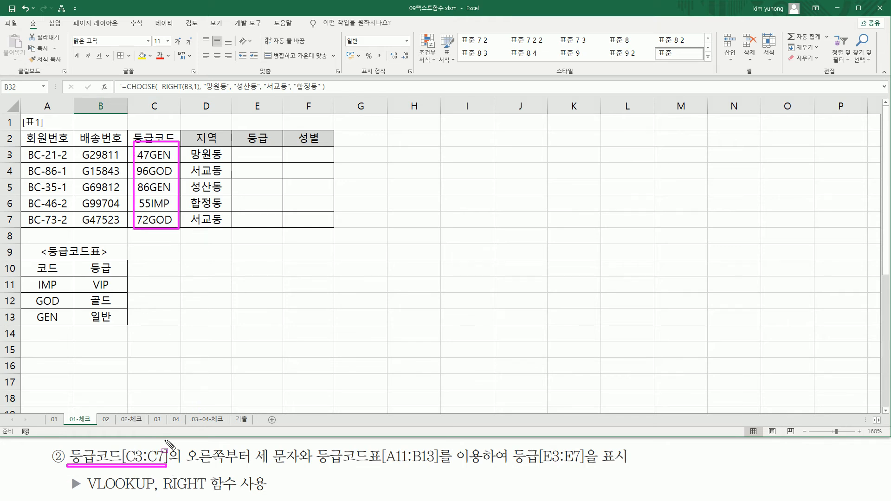
pyautogui.moveTo(186, 444)
pyautogui.mouseDown()
pyautogui.moveTo(196, 468)
pyautogui.moveTo(300, 468)
pyautogui.moveTo(300, 444)
pyautogui.mouseUp()
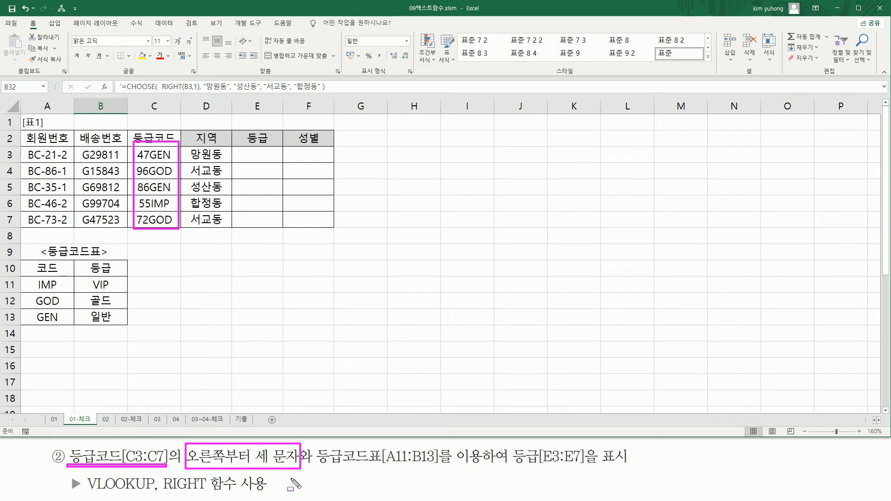
pyautogui.moveTo(148, 143); pyautogui.dragTo(179, 237)
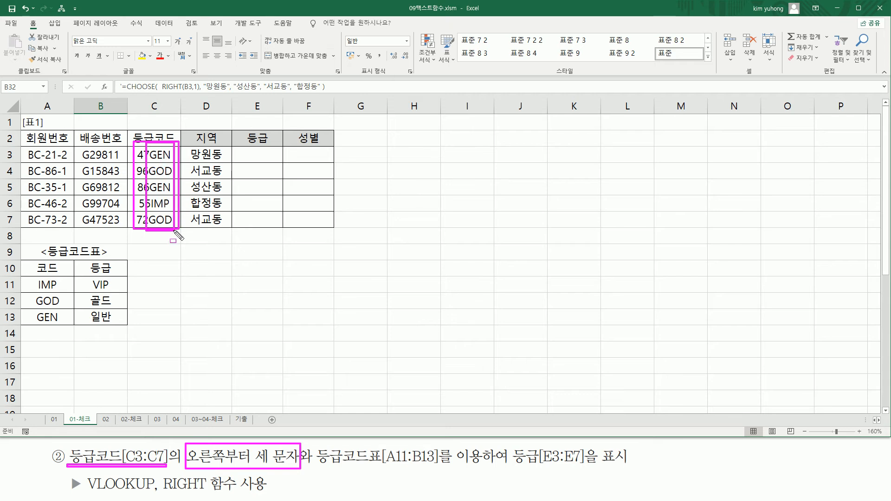
pyautogui.moveTo(315, 464); pyautogui.dragTo(436, 466)
pyautogui.moveTo(18, 244); pyautogui.dragTo(127, 329)
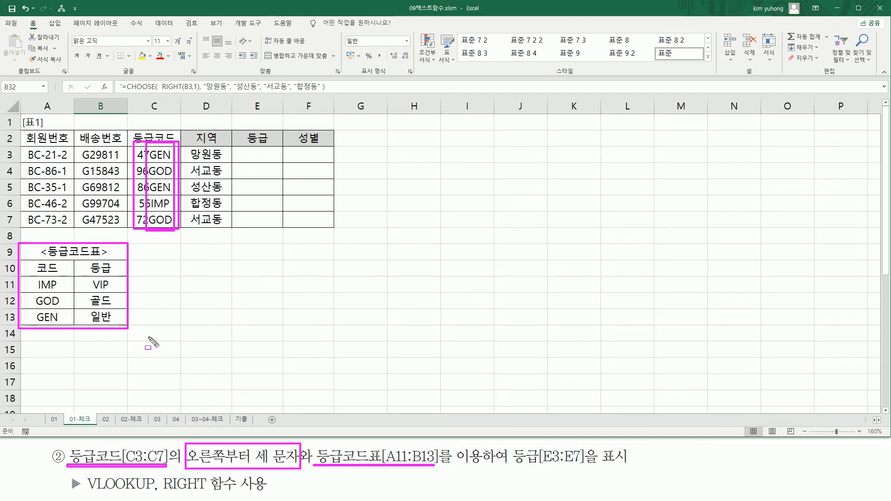
pyautogui.moveTo(512, 465); pyautogui.dragTo(617, 465)
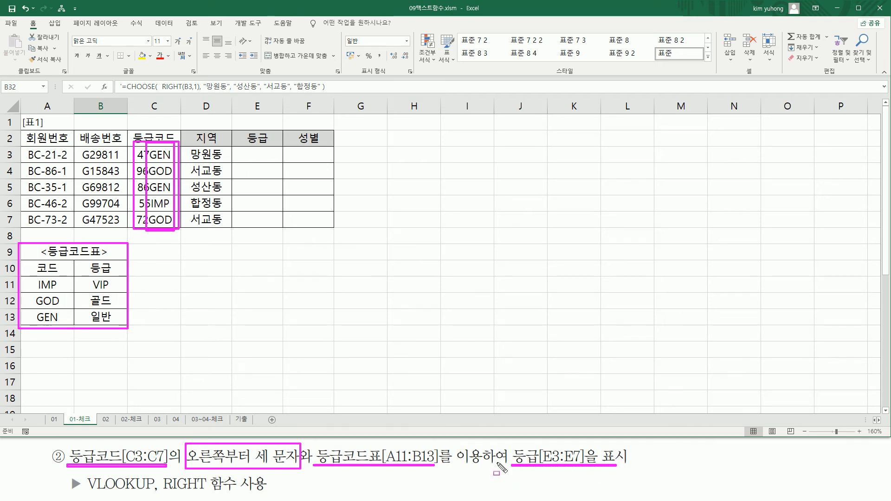
pyautogui.moveTo(245, 149); pyautogui.dragTo(269, 226)
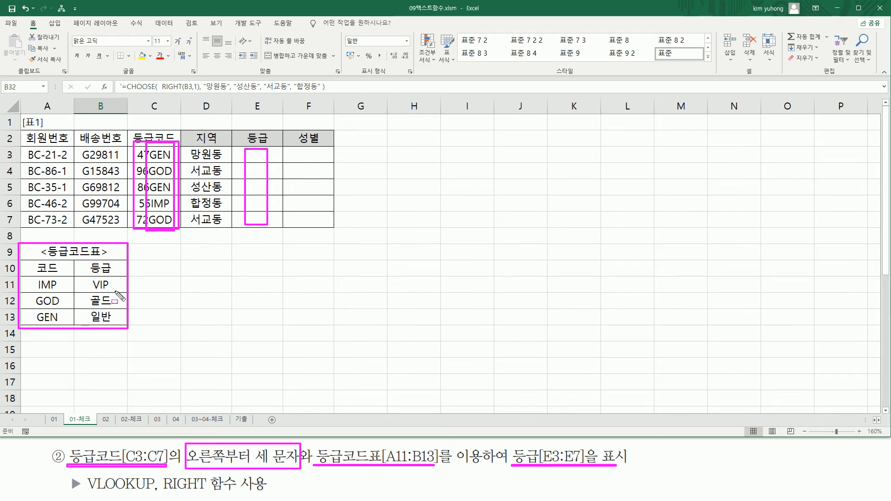
pyautogui.moveTo(88, 275); pyautogui.dragTo(114, 321)
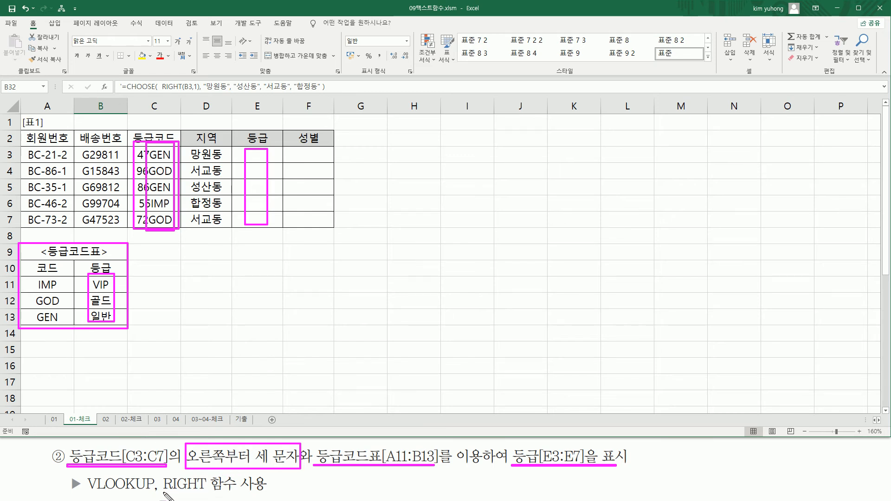
pyautogui.moveTo(167, 493); pyautogui.dragTo(204, 493)
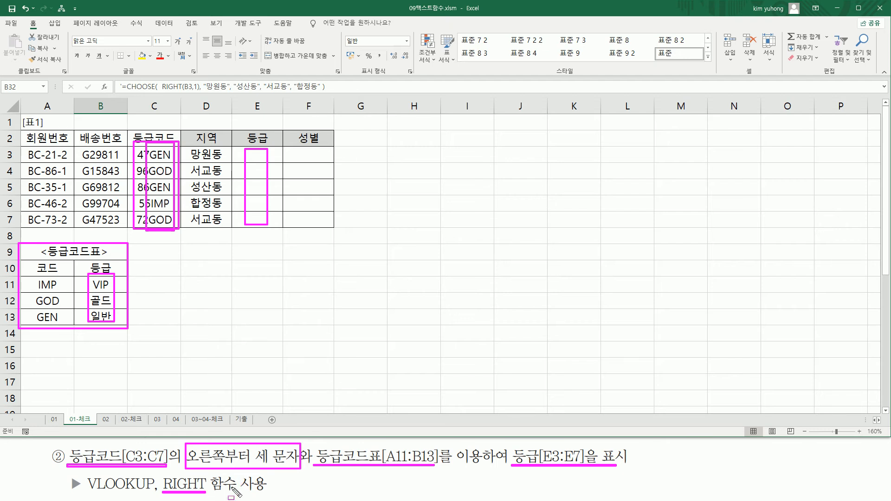
pyautogui.moveTo(122, 494); pyautogui.dragTo(156, 494)
pyautogui.moveTo(26, 273)
pyautogui.mouseDown()
pyautogui.moveTo(55, 318)
pyautogui.moveTo(135, 338)
pyautogui.moveTo(128, 328)
pyautogui.mouseUp()
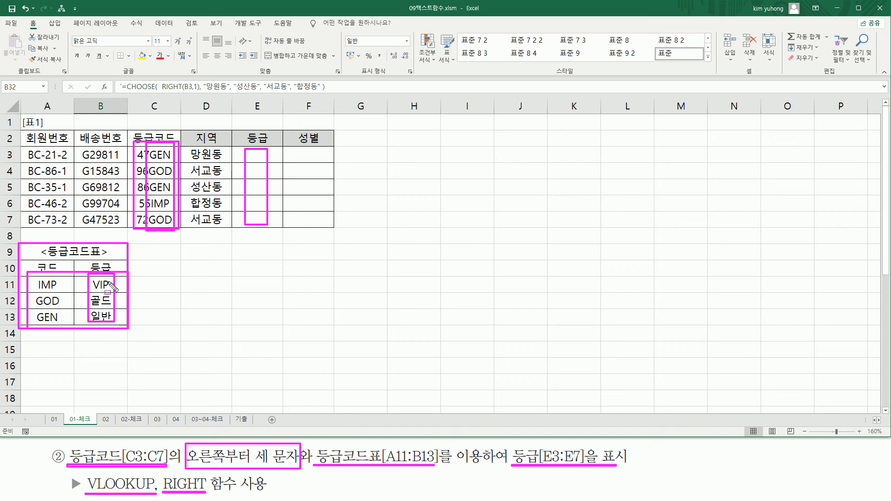
# Step: Enter a RIGHT formula in E3 that extracts the last 3 characters of C3
pyautogui.press('Escape')
pyautogui.click(269, 155)
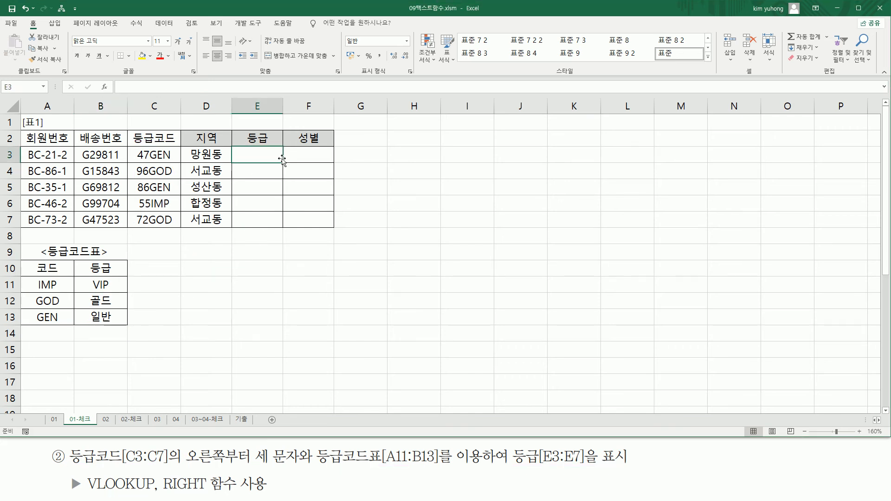
pyautogui.write('=')
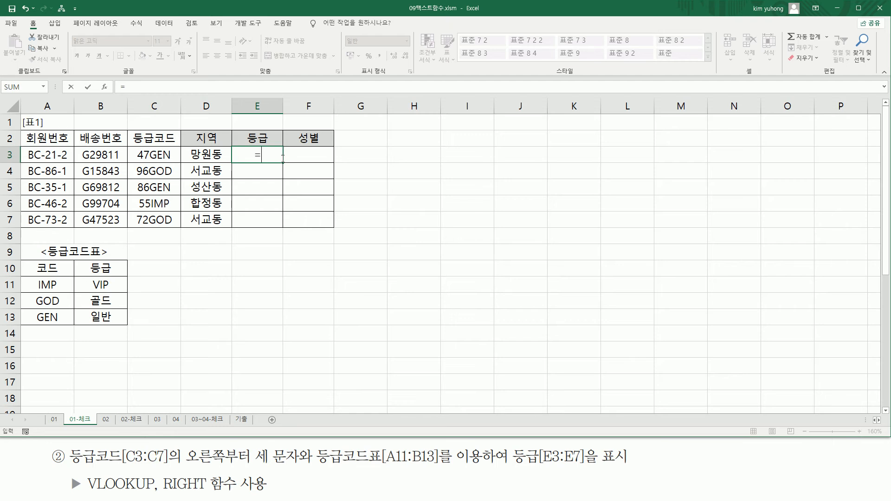
pyautogui.write('RIGHT(')
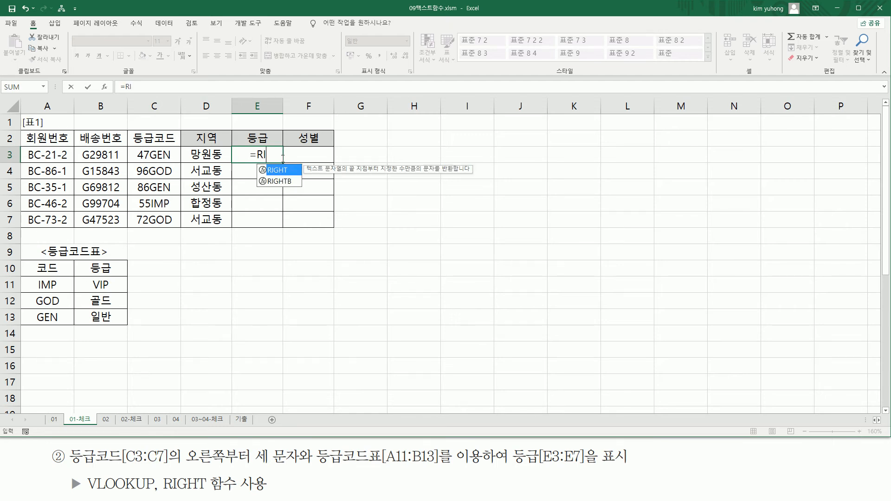
pyautogui.click(151, 155)
pyautogui.write(',3')
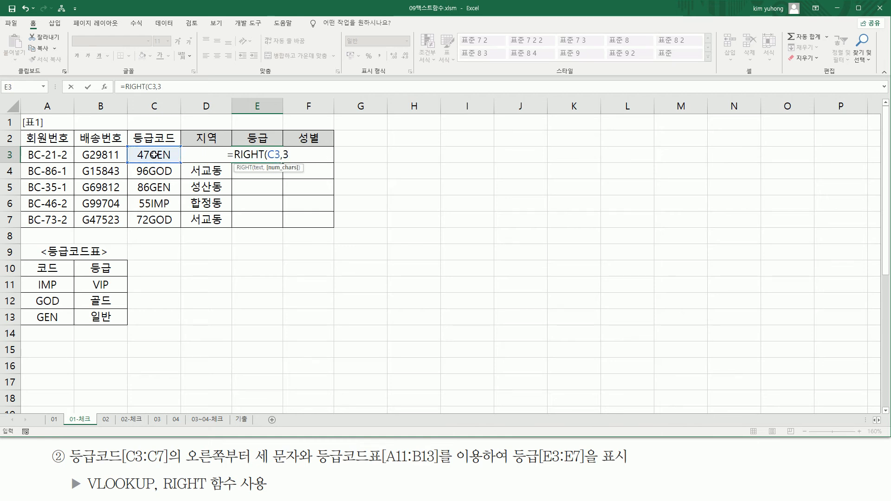
pyautogui.write(')')
pyautogui.press('Return')
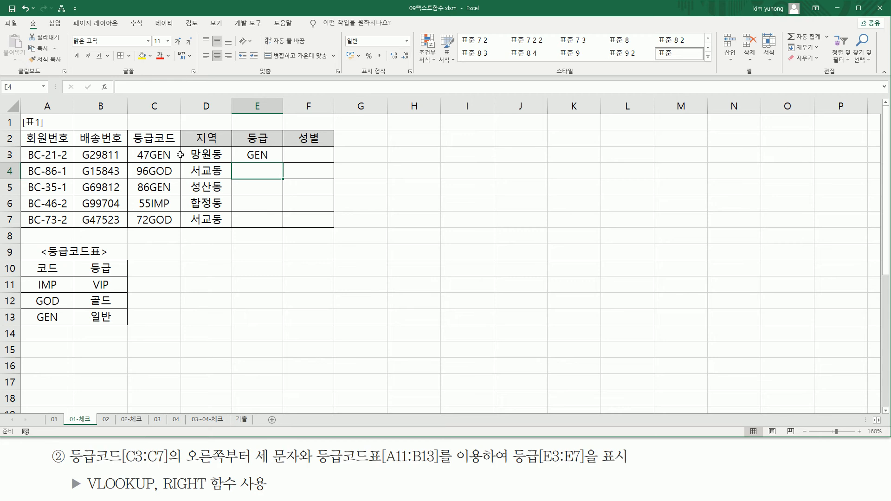
# Step: Fill the RIGHT formula from E3 down to E7
pyautogui.click(244, 155)
pyautogui.moveTo(282, 162); pyautogui.dragTo(283, 226)
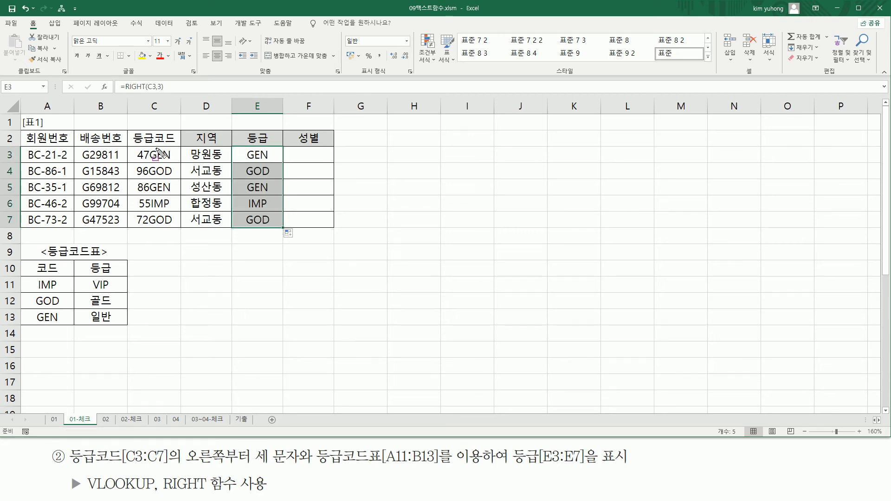
pyautogui.moveTo(151, 147); pyautogui.dragTo(174, 227)
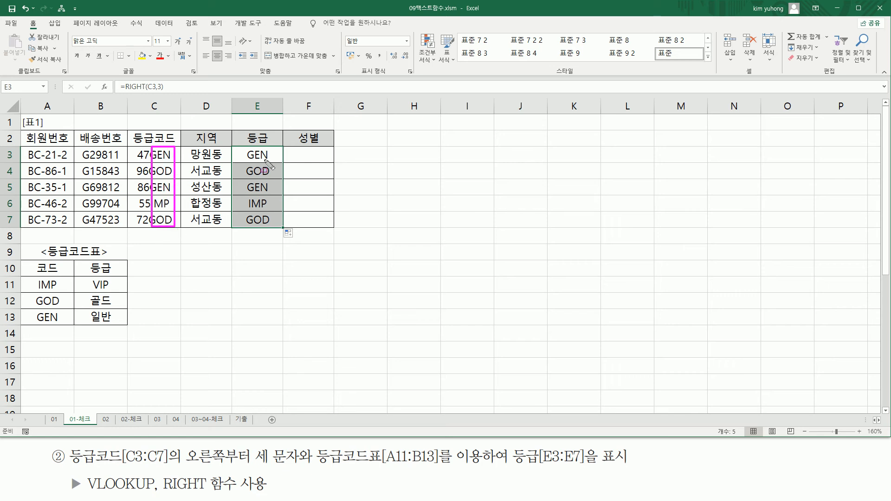
pyautogui.press('Escape')
# Step: Edit the formula in E3 so that RIGHT(C3,3) becomes the lookup value of a VLOOKUP function
pyautogui.doubleClick(253, 155)
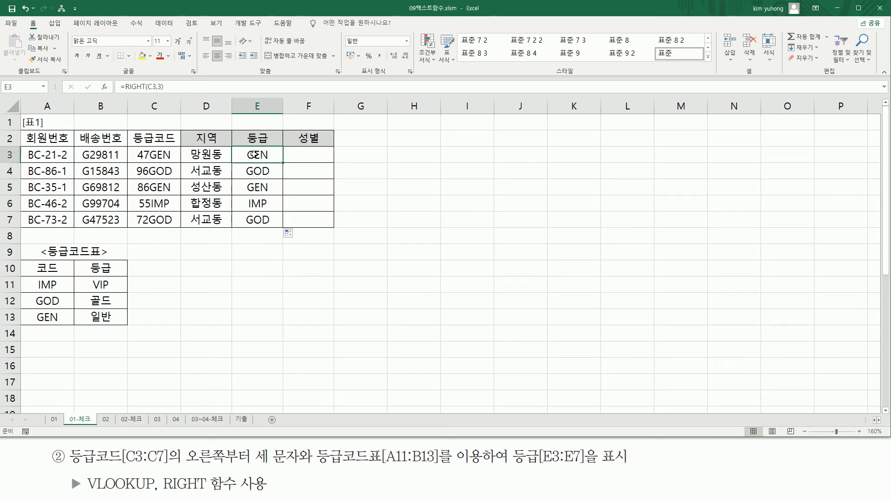
pyautogui.moveTo(234, 155); pyautogui.dragTo(350, 156)
pyautogui.press('Delete')
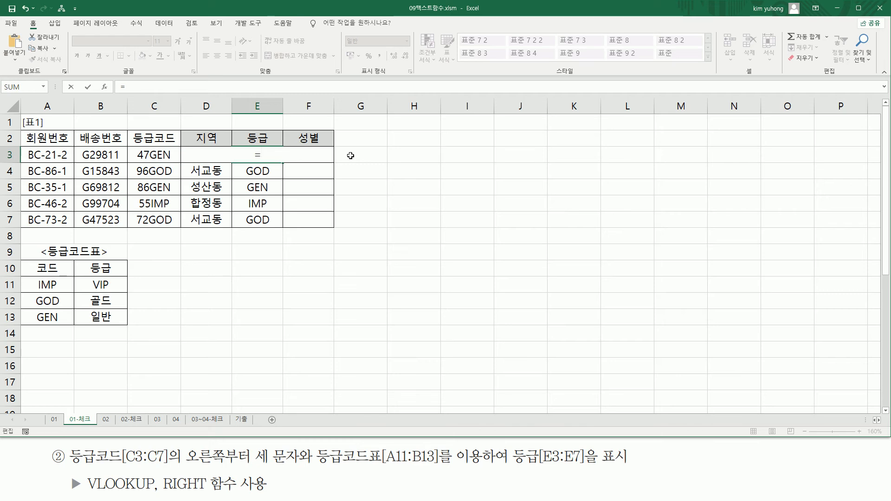
pyautogui.write('VLO')
pyautogui.press('Tab')
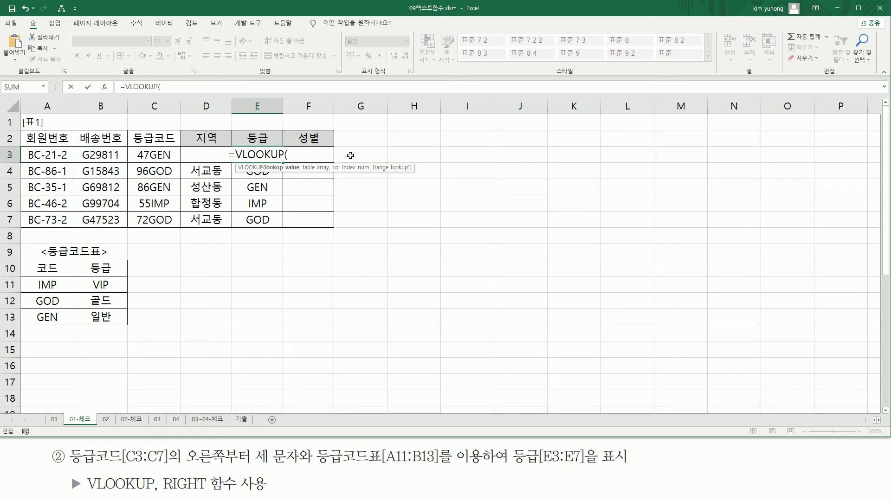
pyautogui.write('RIGHT(C3,3)')
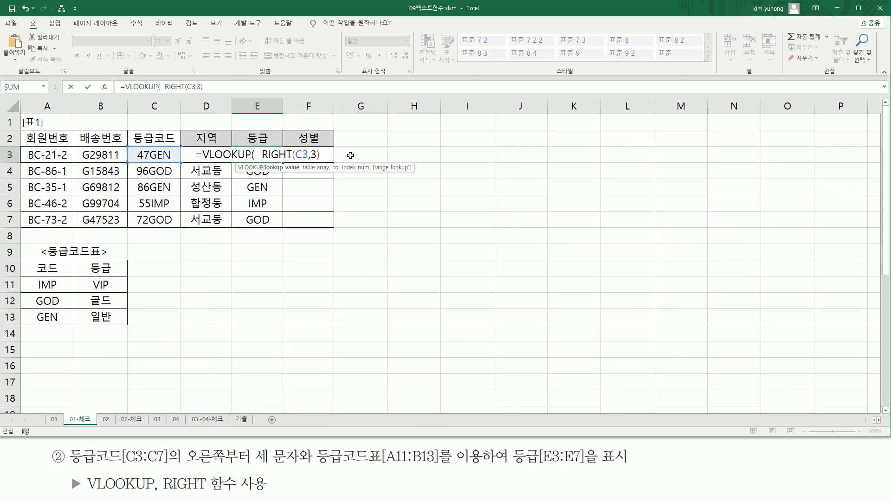
# Step: Add the grade code range A11:B13 as the VLOOKUP table array in E3's formula and make it absolute as $A$11:$B$13
pyautogui.write('  ,  A11:B13')
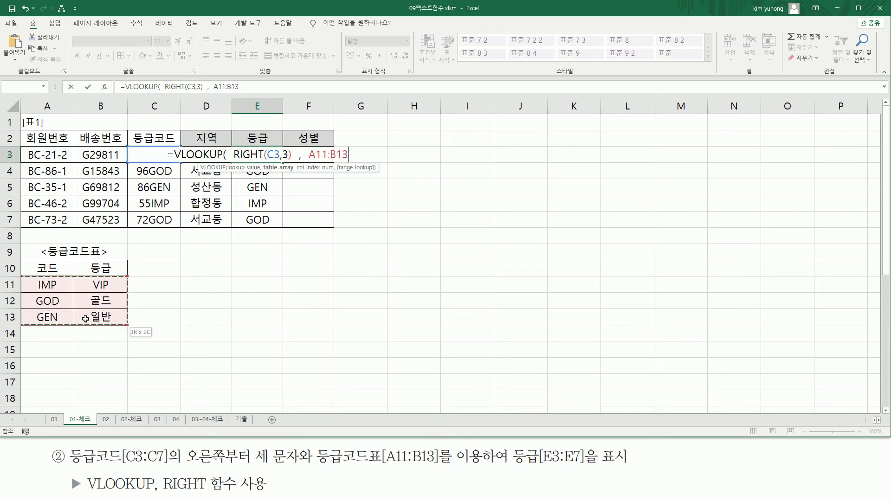
pyautogui.moveTo(86, 319); pyautogui.dragTo(104, 325)
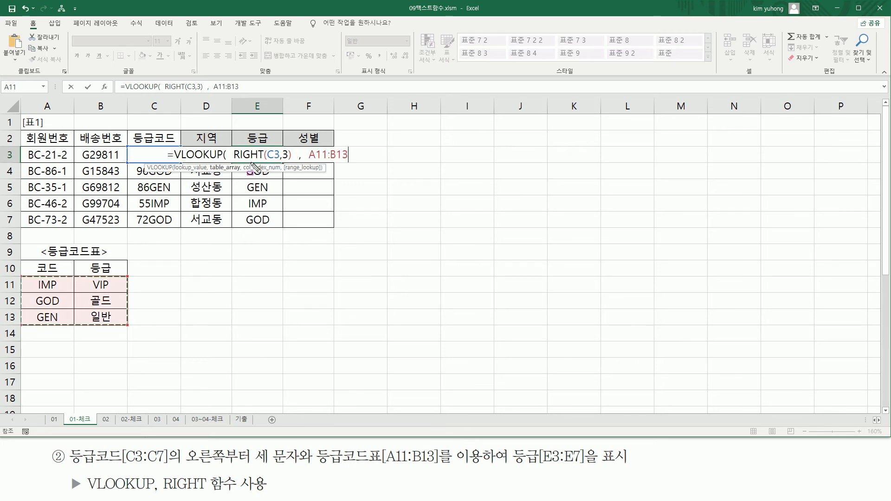
pyautogui.moveTo(258, 183)
pyautogui.mouseDown()
pyautogui.moveTo(271, 191)
pyautogui.moveTo(272, 208)
pyautogui.mouseUp()
pyautogui.moveTo(240, 218); pyautogui.dragTo(269, 225)
pyautogui.moveTo(26, 278)
pyautogui.mouseDown()
pyautogui.moveTo(130, 334)
pyautogui.moveTo(126, 327)
pyautogui.mouseUp()
pyautogui.press('Escape')
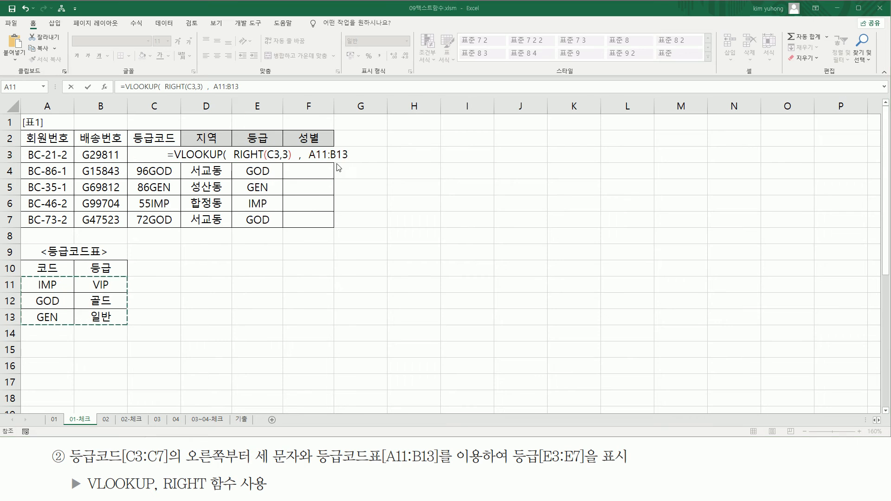
pyautogui.press('F4')
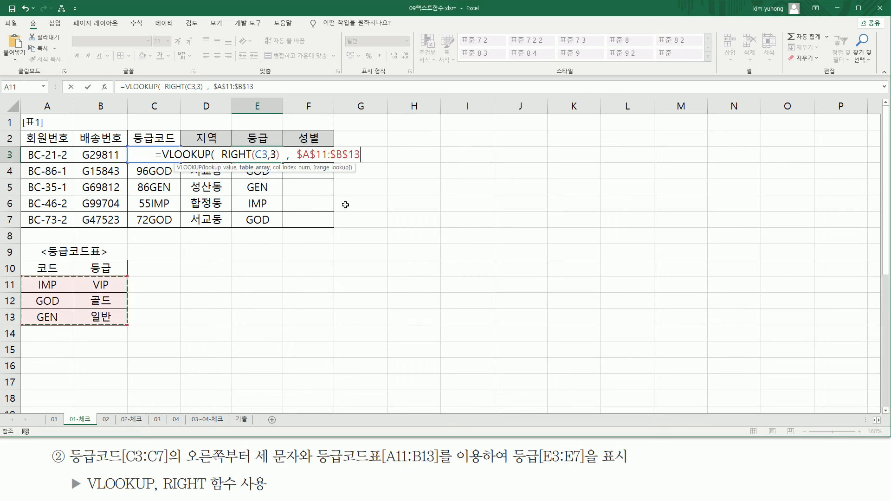
# Step: Complete E3's VLOOKUP formula with column index 2 and FALSE for an exact match, and fill it down to E7
pyautogui.write(',  ')
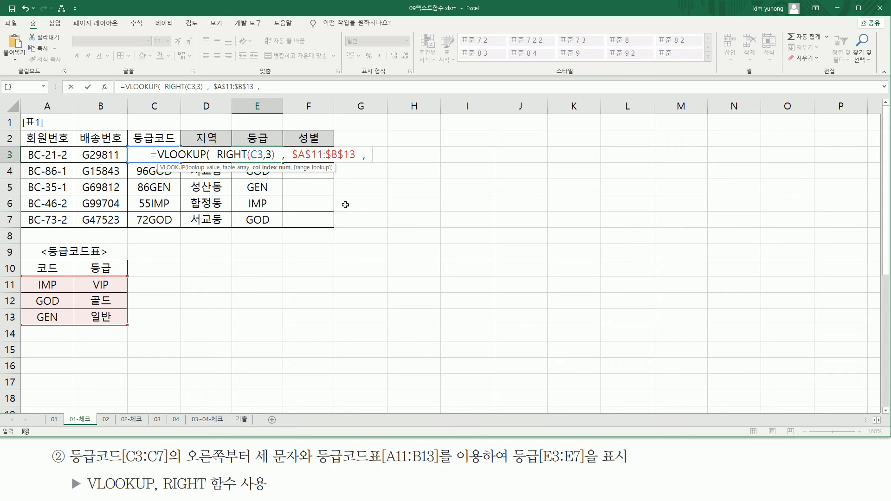
pyautogui.write('2')
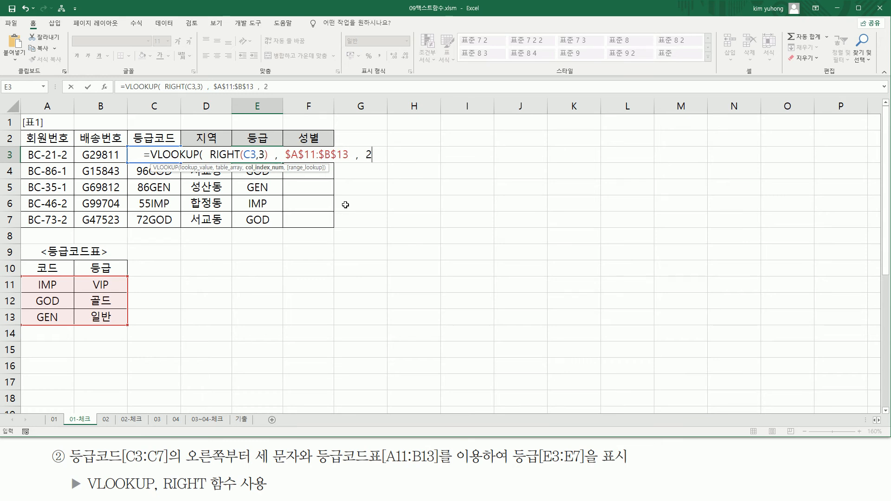
pyautogui.write('  ,')
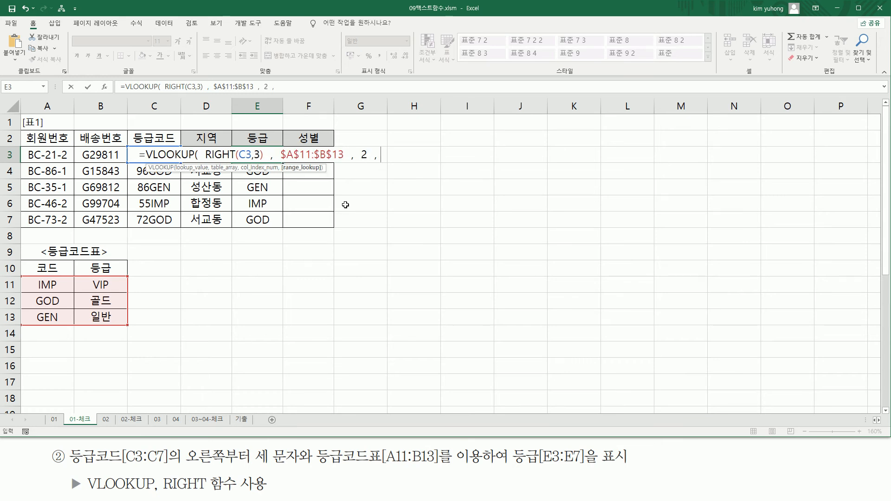
pyautogui.moveTo(205, 162); pyautogui.dragTo(344, 160)
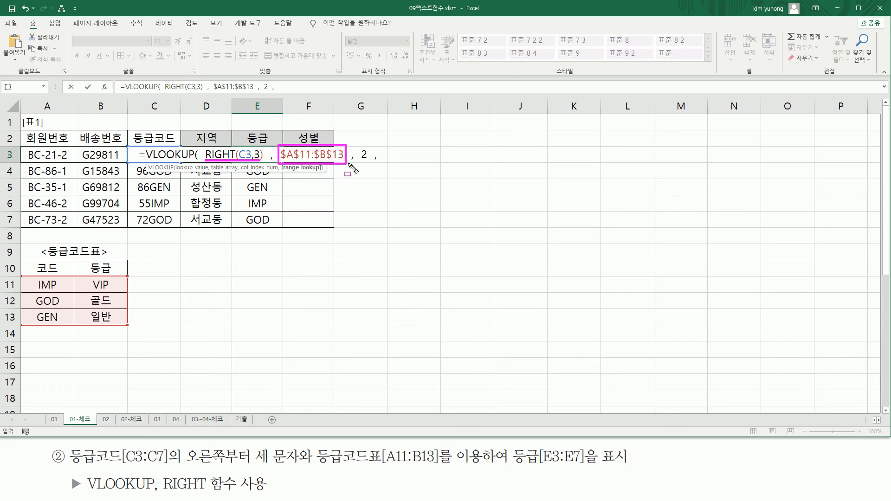
pyautogui.press('Escape')
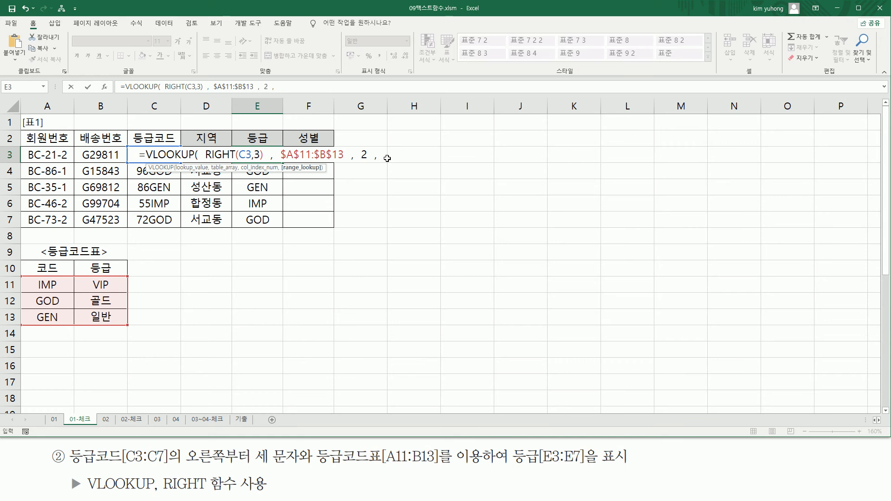
pyautogui.write('FA')
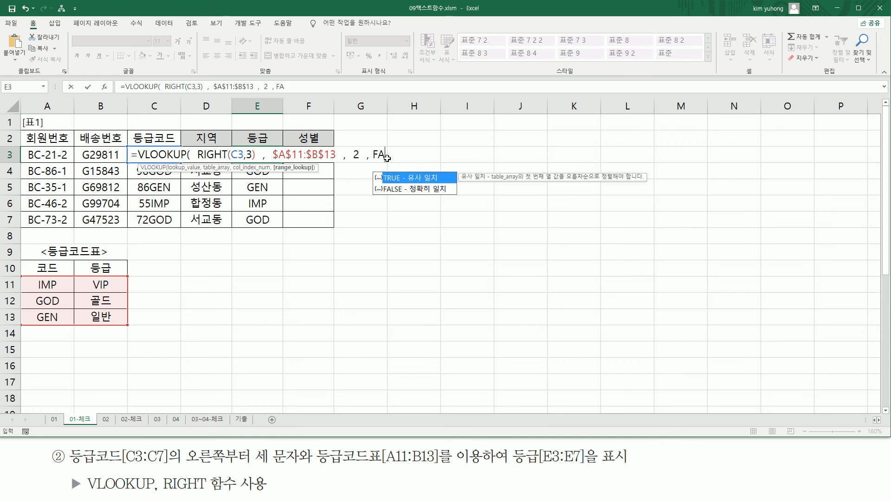
pyautogui.write('LSE  )')
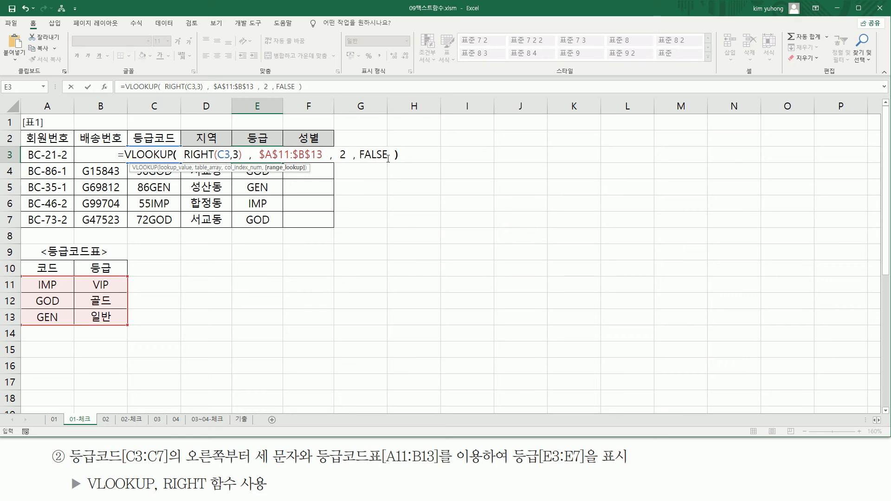
pyautogui.press('Return')
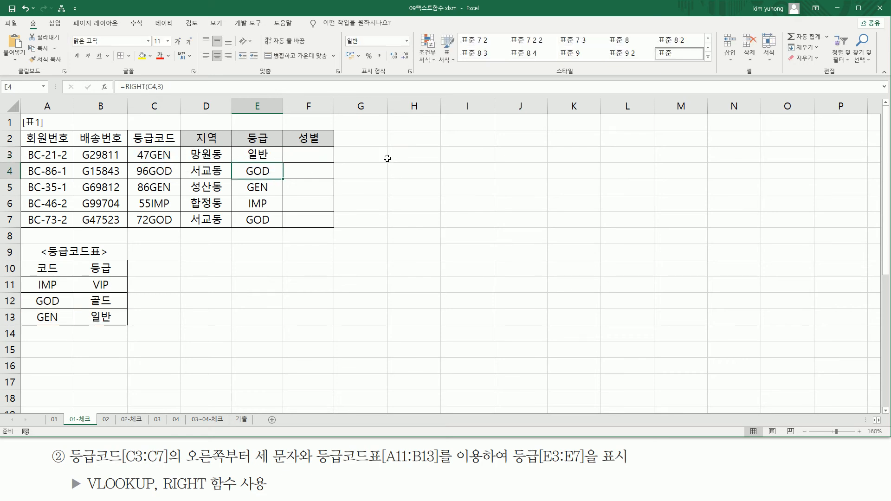
pyautogui.click(264, 156)
pyautogui.moveTo(284, 162); pyautogui.dragTo(284, 230)
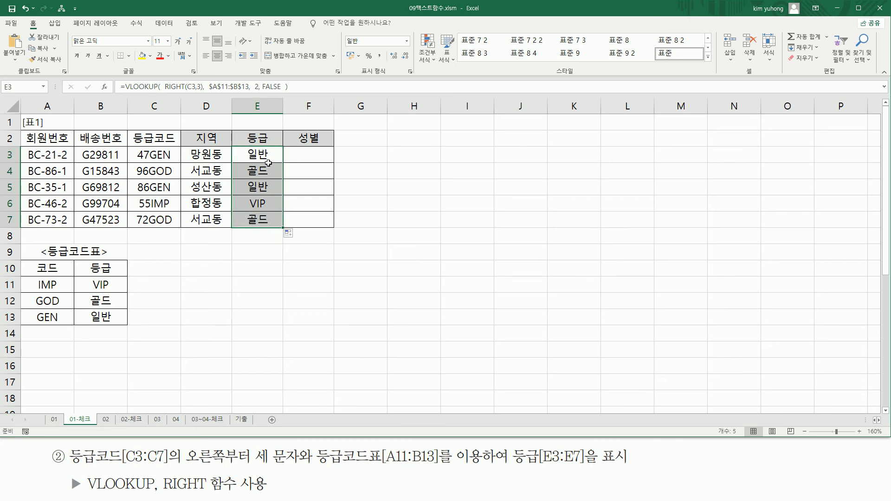
# Step: Place the VLOOKUP formula from E3 as plain text in D11 and colour that text red
pyautogui.click(191, 284)
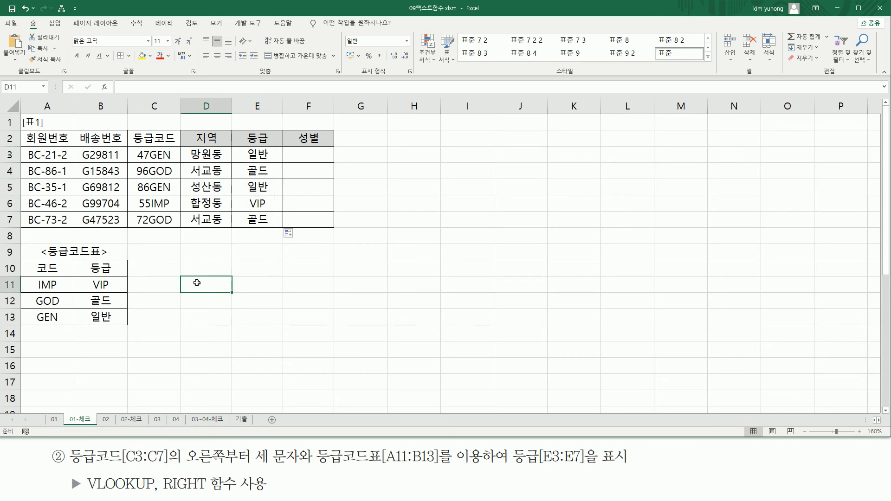
pyautogui.write("'=VLOOKUP(  RIGHT(C3,3),  $A$11:$B$13,  2, FALSE  )")
pyautogui.press('Return')
pyautogui.click(198, 284)
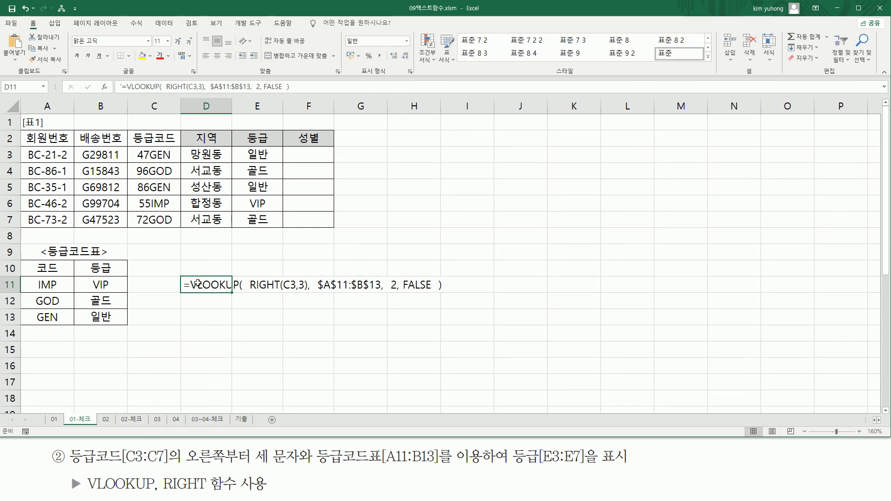
pyautogui.click(159, 55)
pyautogui.click(312, 352)
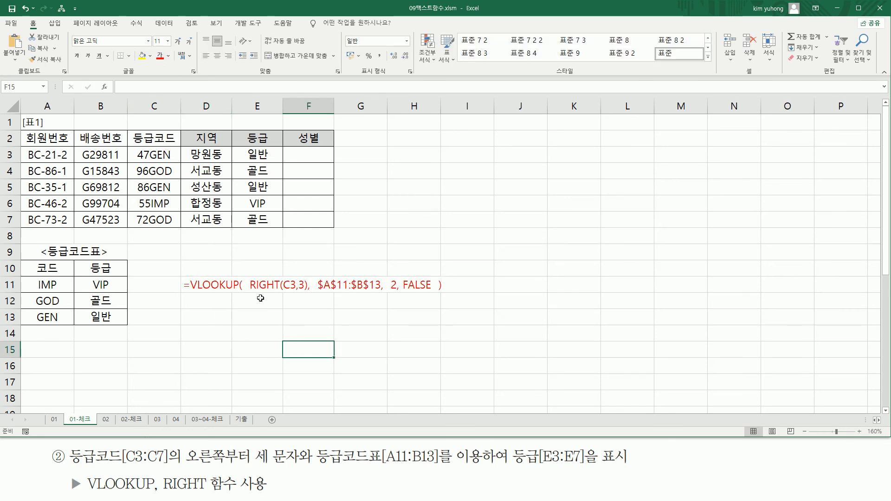
pyautogui.moveTo(251, 293); pyautogui.dragTo(306, 292)
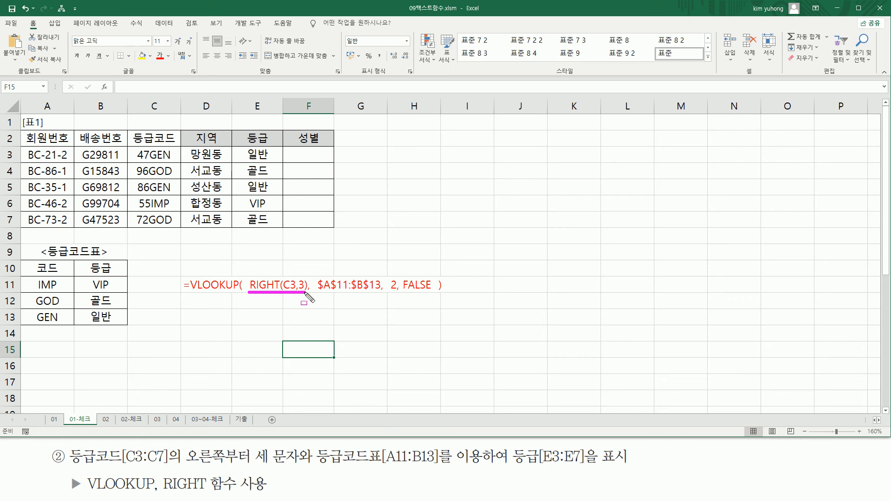
pyautogui.moveTo(315, 292)
pyautogui.mouseDown()
pyautogui.moveTo(380, 293)
pyautogui.moveTo(405, 274)
pyautogui.moveTo(433, 294)
pyautogui.moveTo(390, 277)
pyautogui.moveTo(399, 277)
pyautogui.moveTo(399, 307)
pyautogui.mouseUp()
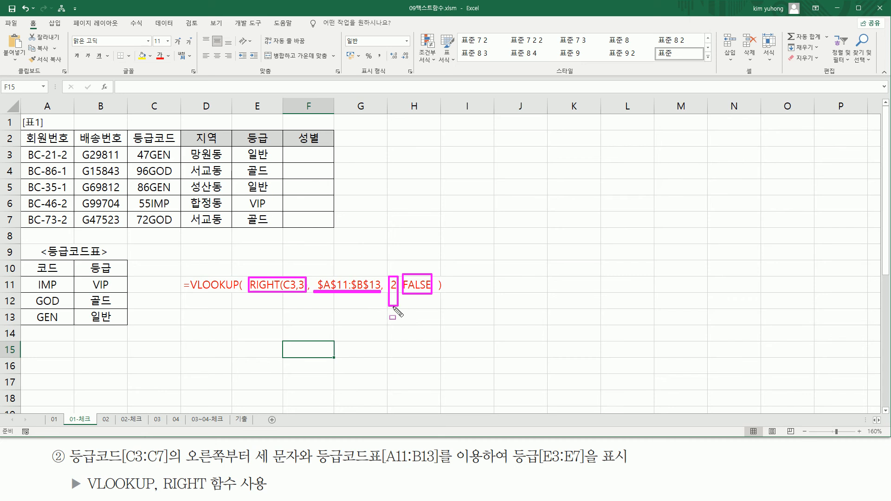
pyautogui.press('Escape')
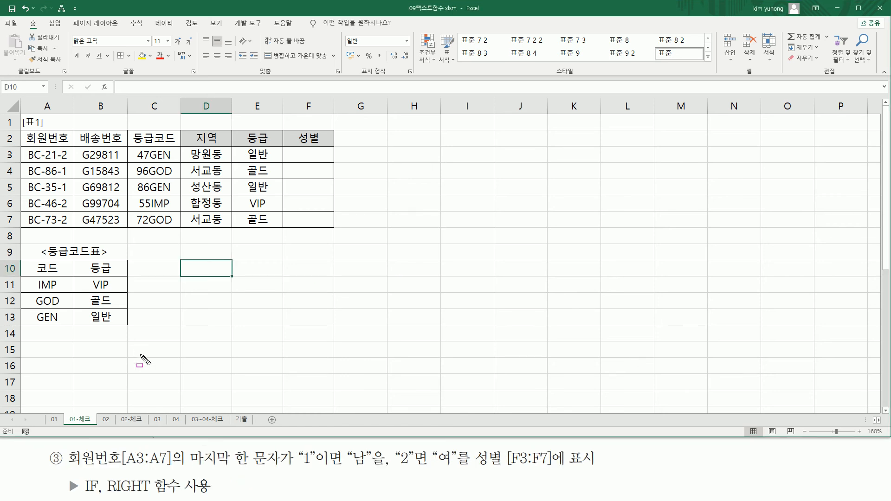
# Step: Examine task ③, the last characters of 회원번호 in A3:A7 and the 성별 cells F3:F7 for the IF and RIGHT formula
pyautogui.moveTo(65, 467); pyautogui.dragTo(168, 467)
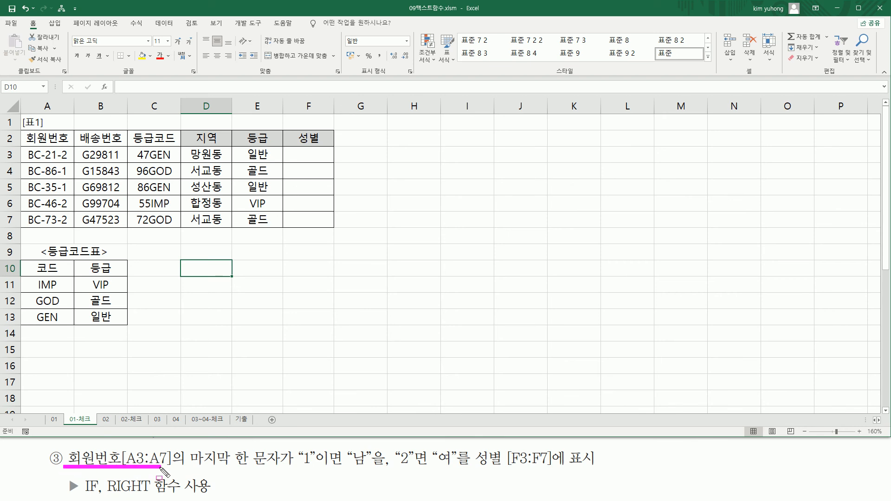
pyautogui.moveTo(21, 147)
pyautogui.mouseDown()
pyautogui.moveTo(72, 213)
pyautogui.moveTo(74, 232)
pyautogui.mouseUp()
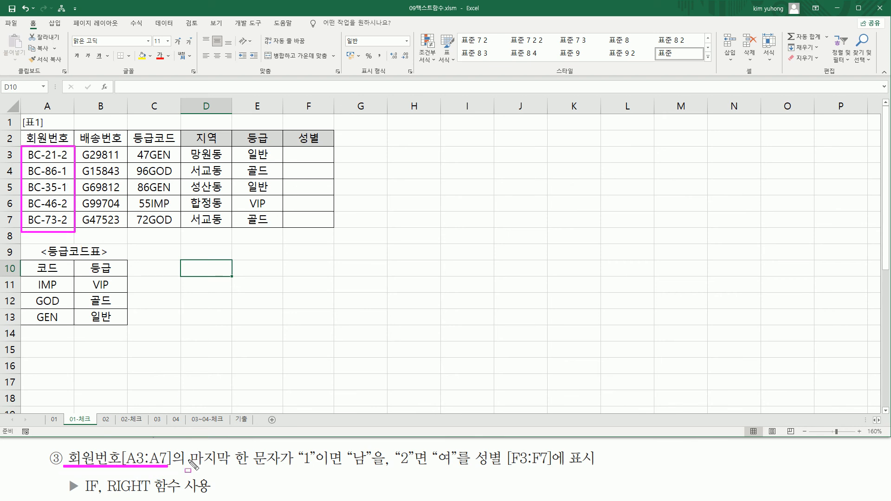
pyautogui.moveTo(186, 470); pyautogui.dragTo(280, 469)
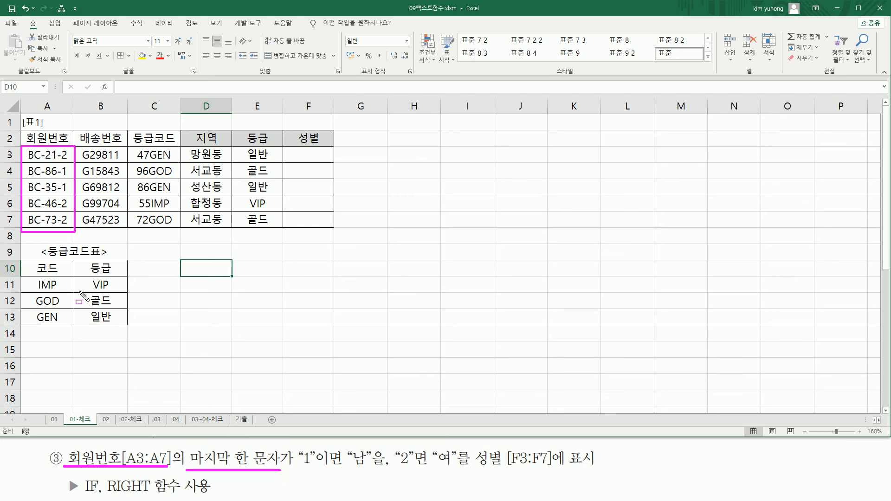
pyautogui.moveTo(60, 145); pyautogui.dragTo(70, 239)
pyautogui.moveTo(297, 470); pyautogui.dragTo(460, 469)
pyautogui.moveTo(290, 150); pyautogui.dragTo(328, 226)
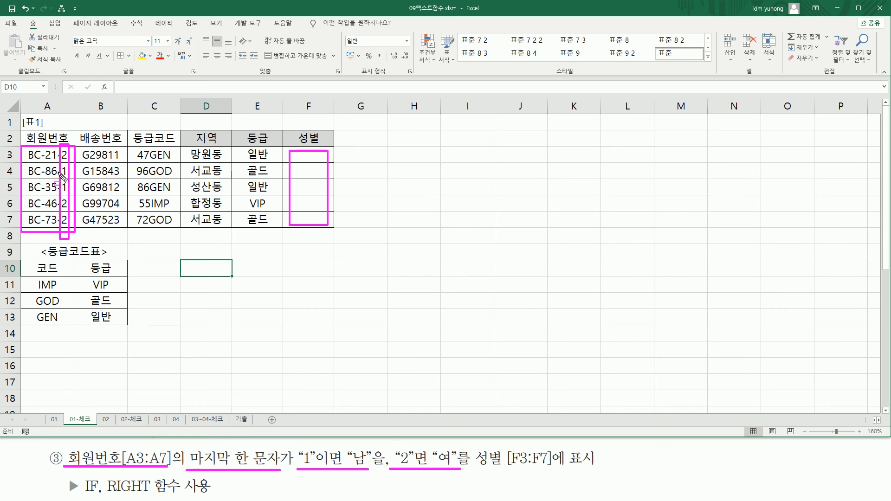
pyautogui.moveTo(107, 494); pyautogui.dragTo(149, 495)
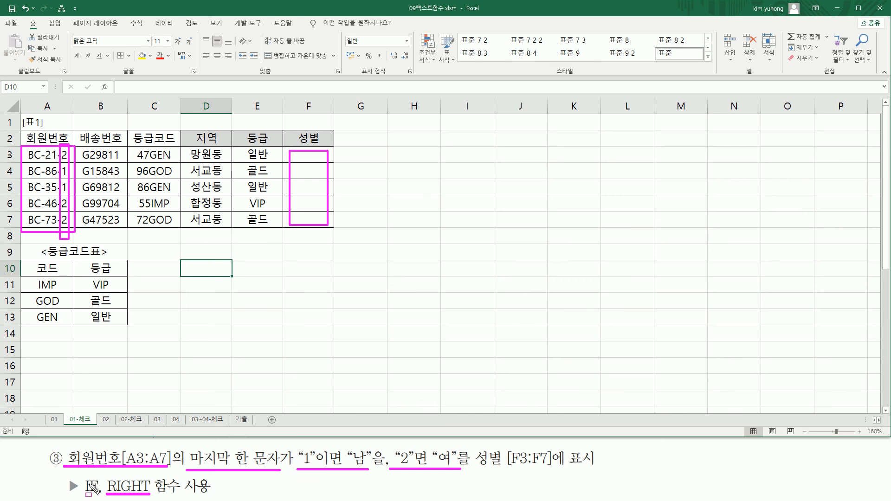
# Step: Enter a RIGHT formula in F3 that extracts the last 1 character of 회원번호 in A3
pyautogui.moveTo(83, 475); pyautogui.dragTo(100, 496)
pyautogui.press('Escape')
pyautogui.click(320, 156)
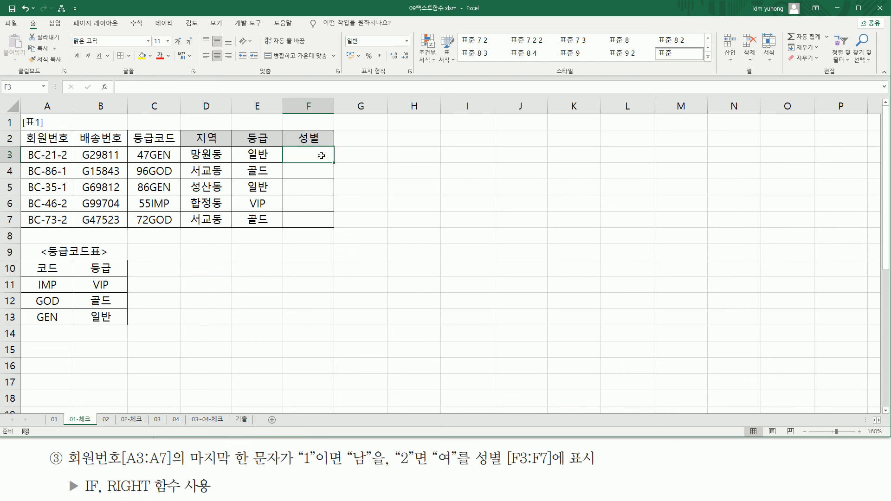
pyautogui.write('=')
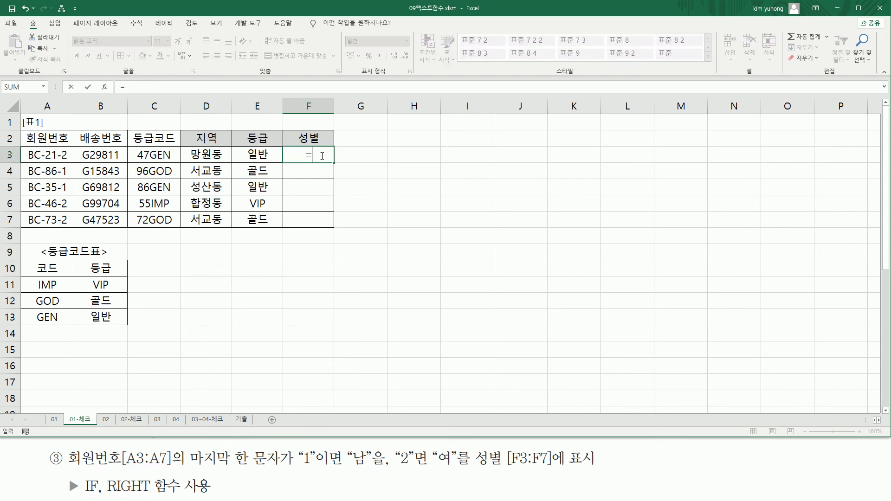
pyautogui.write('RIGH')
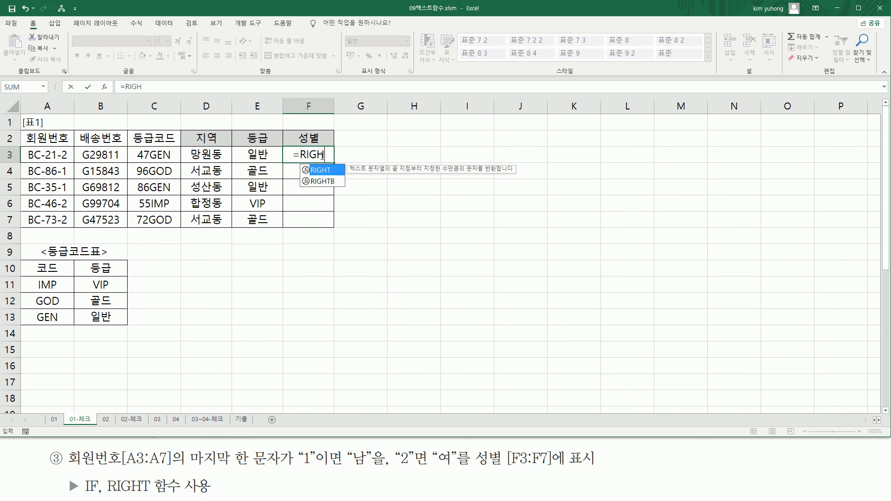
pyautogui.press('Tab')
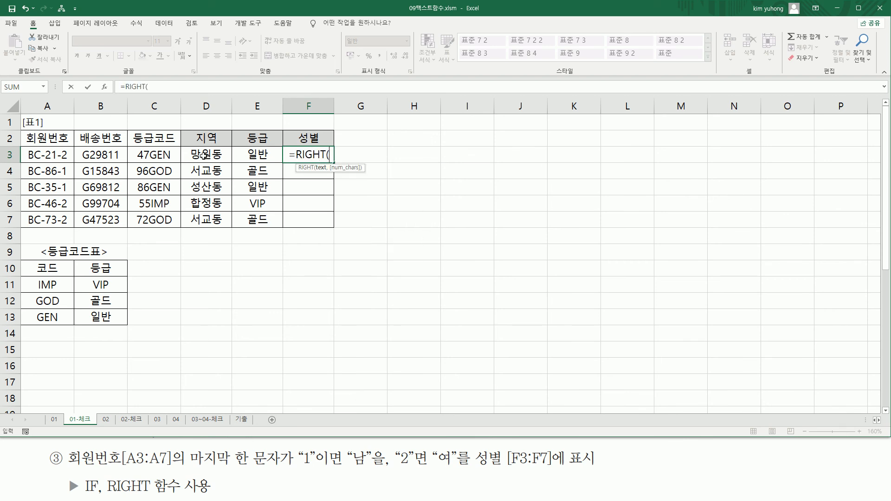
pyautogui.click(56, 154)
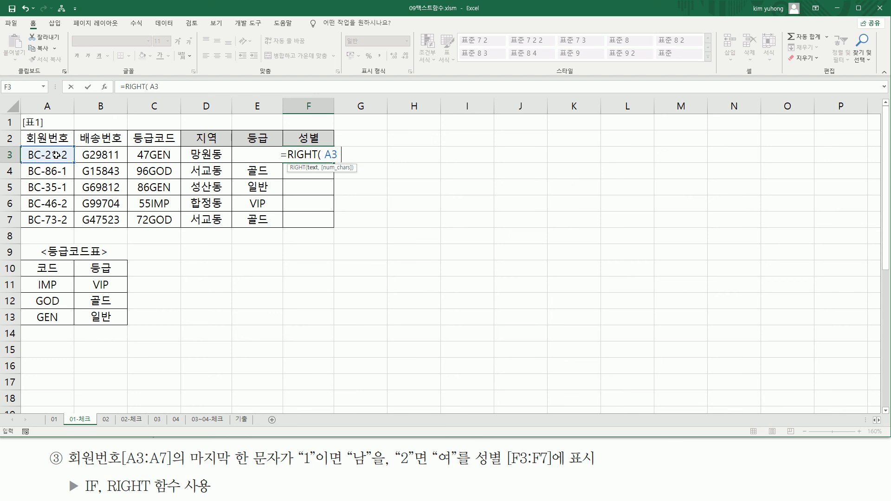
pyautogui.write(',')
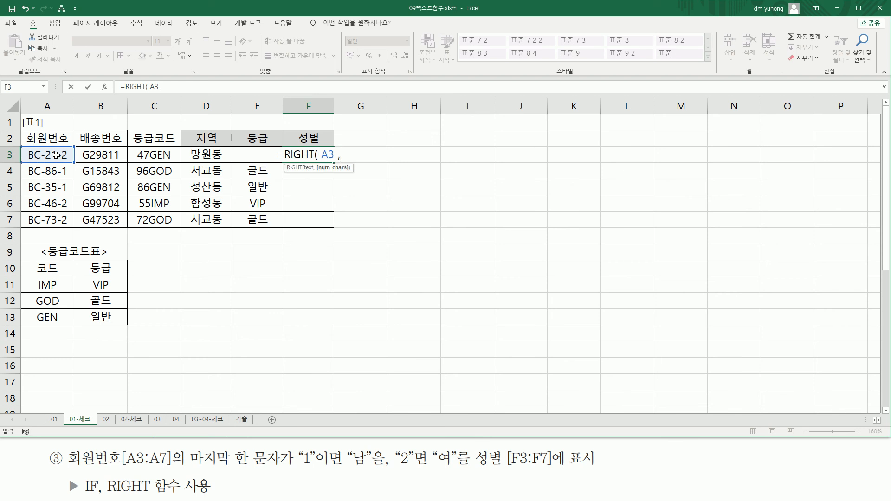
pyautogui.write(' 1 )')
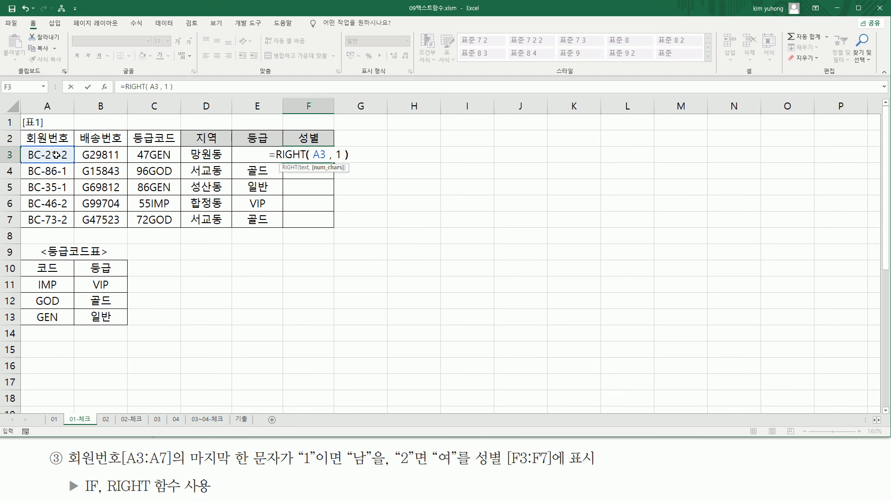
pyautogui.press('Return')
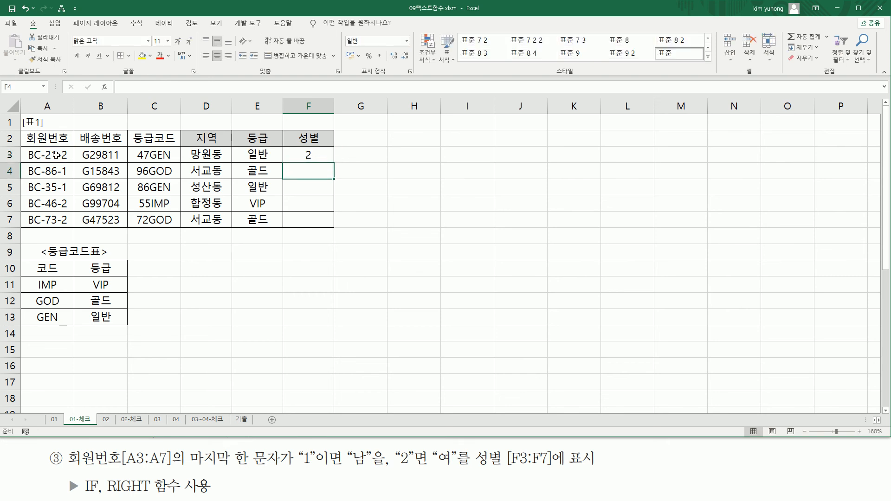
# Step: Fill the RIGHT formula from F3 down to F7 and compare it with the last characters of A3:A7
pyautogui.click(308, 155)
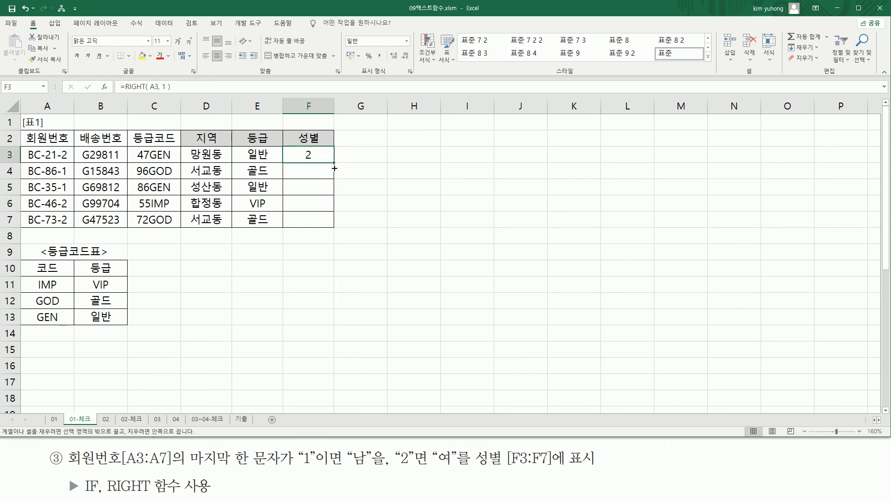
pyautogui.moveTo(335, 162); pyautogui.dragTo(337, 226)
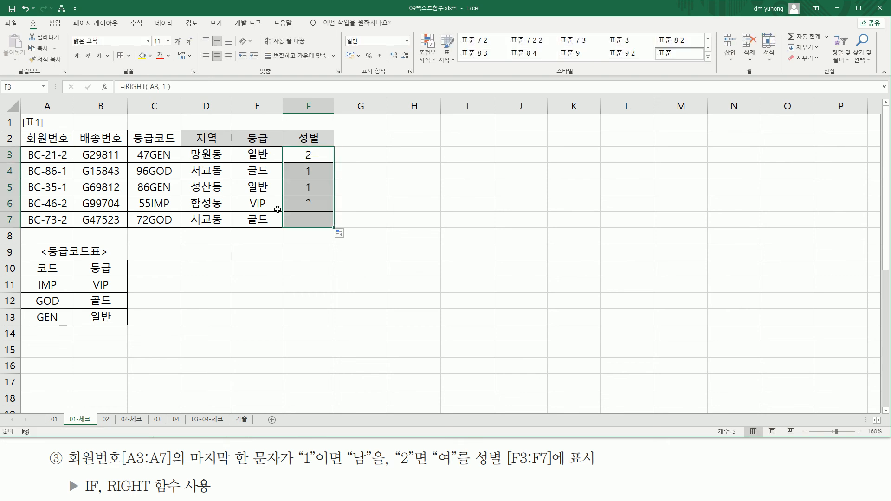
pyautogui.moveTo(60, 144); pyautogui.dragTo(74, 230)
pyautogui.moveTo(304, 146)
pyautogui.mouseDown()
pyautogui.moveTo(324, 232)
pyautogui.moveTo(316, 232)
pyautogui.mouseUp()
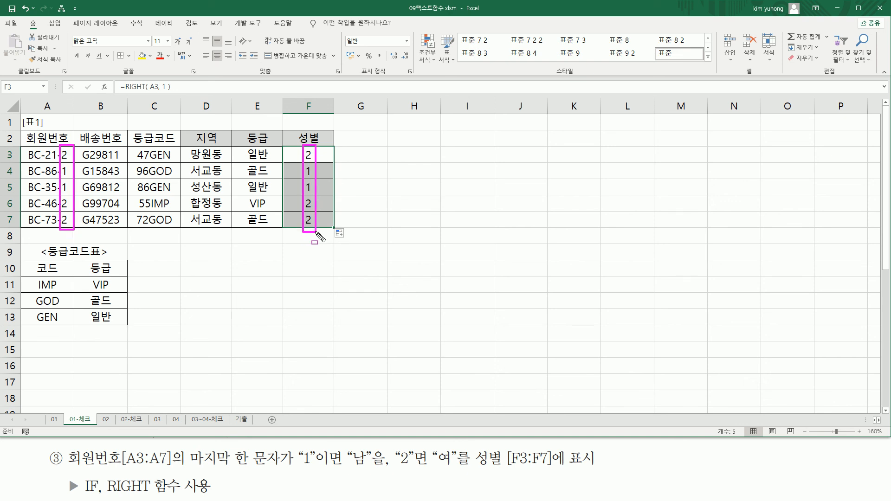
pyautogui.press('Escape')
# Step: Wrap F3's RIGHT( A3, 1 ) expression in an IF function as the logical test, comparing it with "1"
pyautogui.click(312, 153)
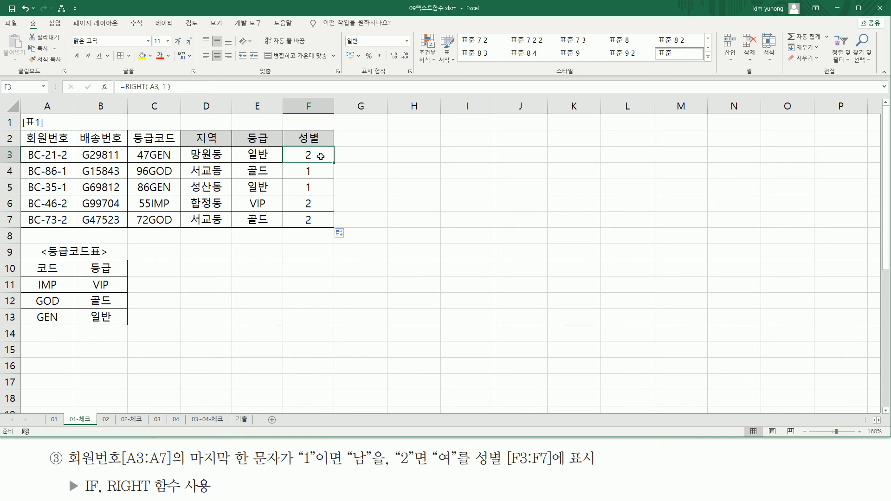
pyautogui.doubleClick(281, 157)
pyautogui.moveTo(277, 154); pyautogui.dragTo(443, 155)
pyautogui.hotkey('ctrl', 'c')
pyautogui.press('BackSpace')
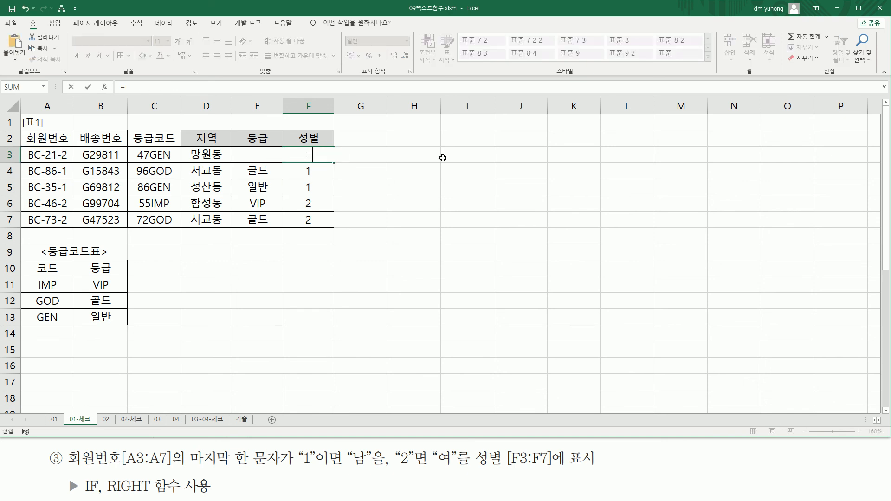
pyautogui.write('IF')
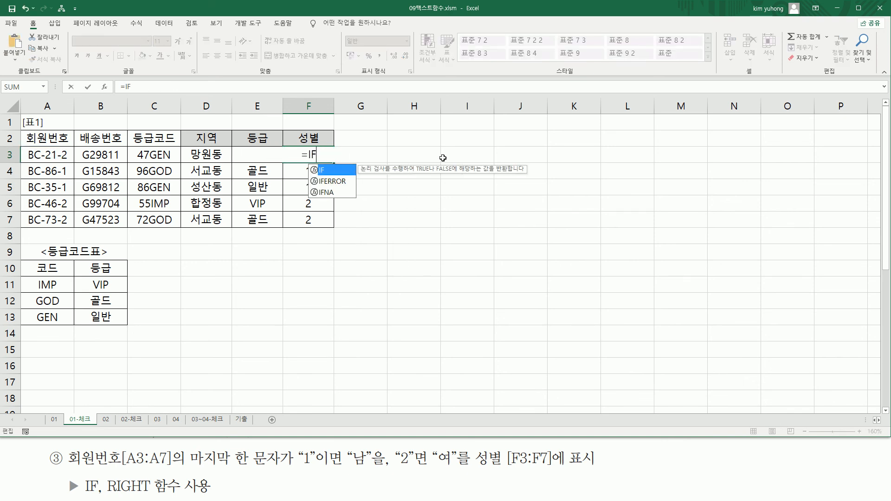
pyautogui.write('(')
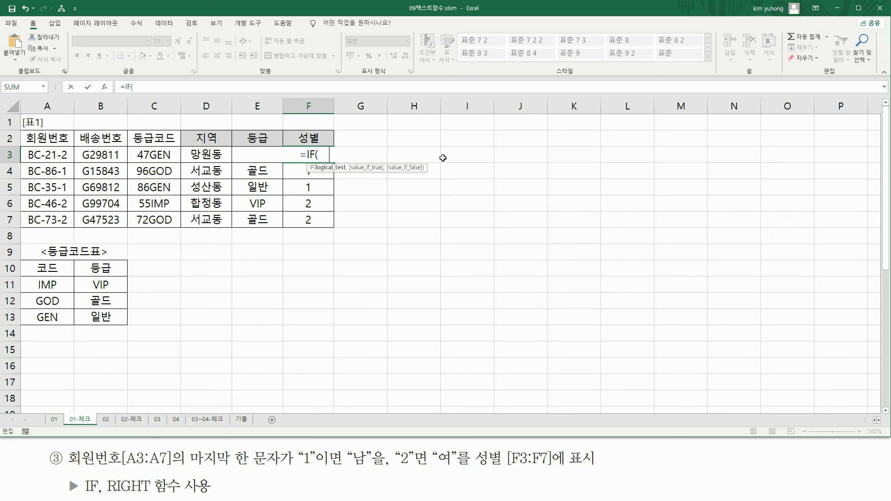
pyautogui.hotkey('ctrl', 'v')
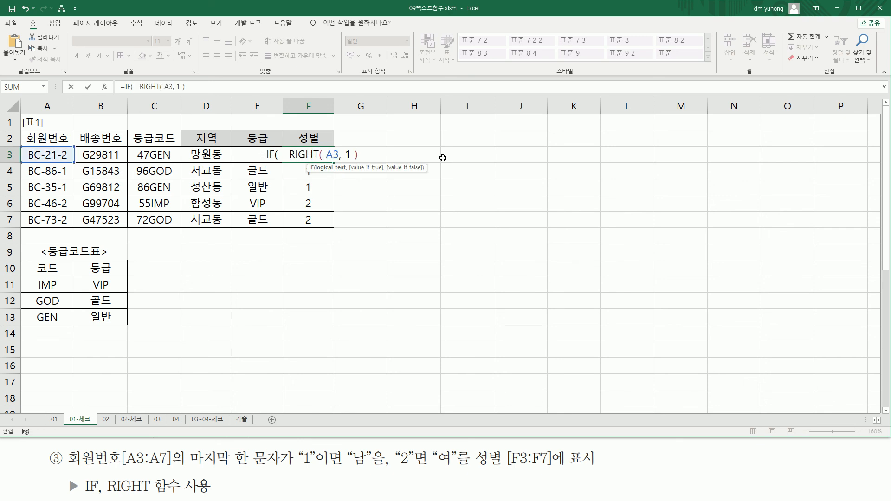
pyautogui.write('=')
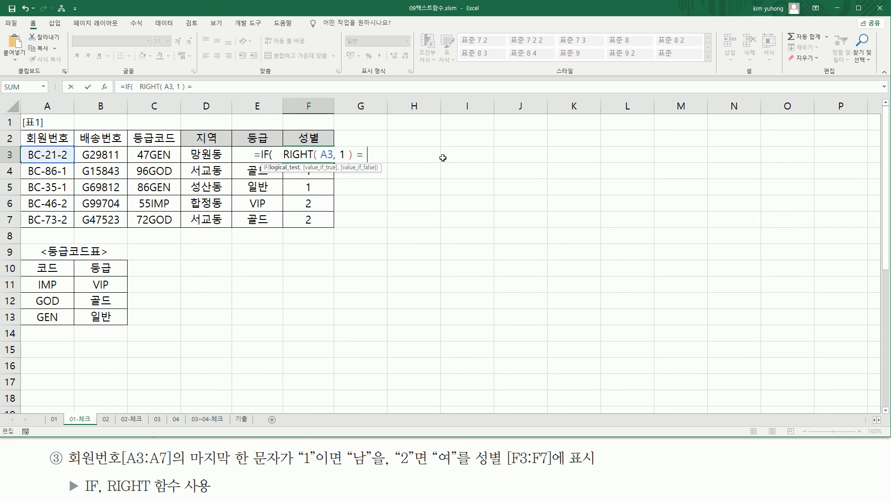
pyautogui.write(' "1"')
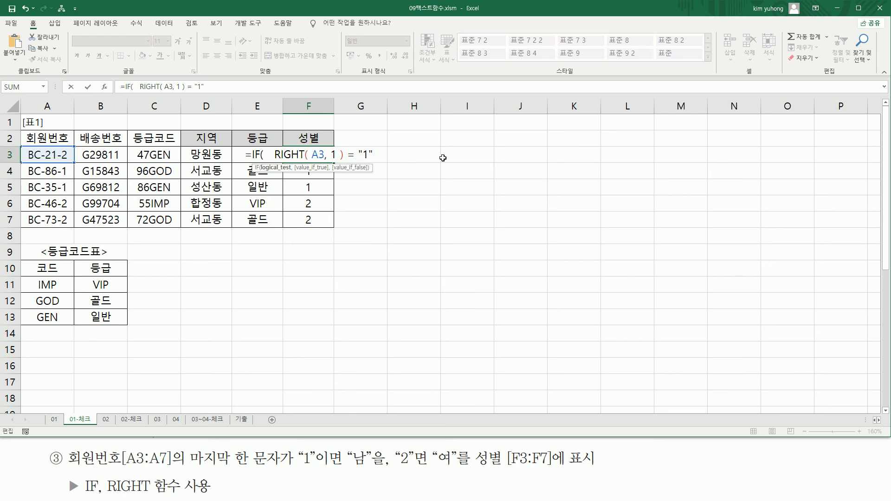
# Step: Complete F3's IF arguments with "남" for true and "여" for false, and close the parenthesis
pyautogui.write(', ')
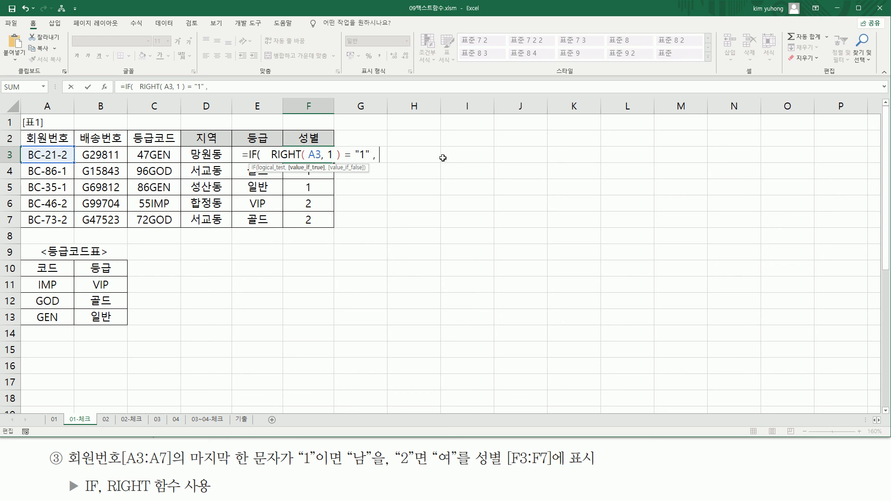
pyautogui.write('"남"')
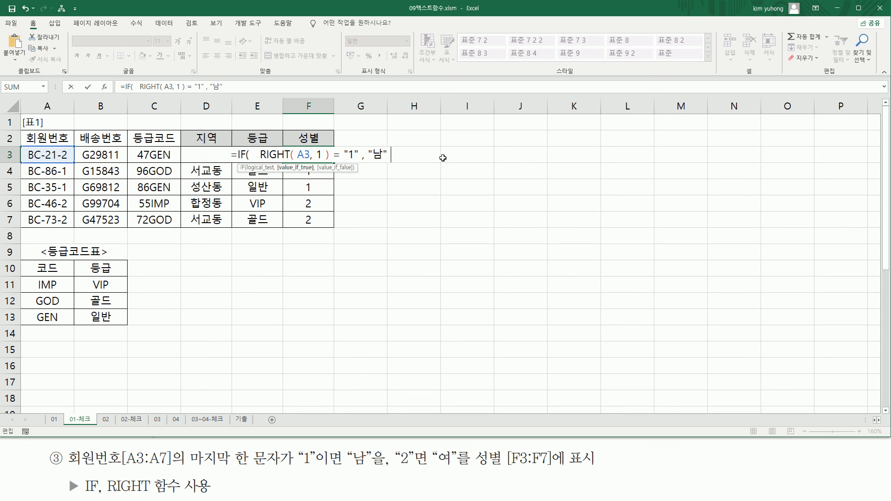
pyautogui.write('  ,')
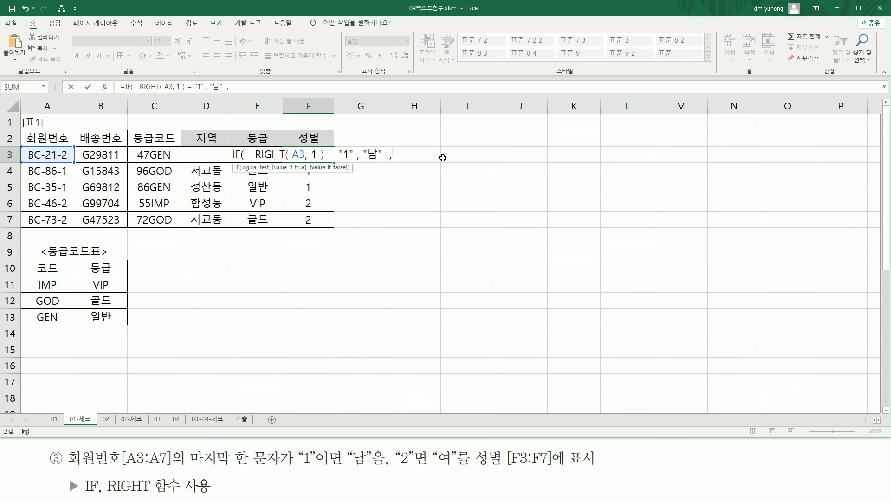
pyautogui.write('  "여')
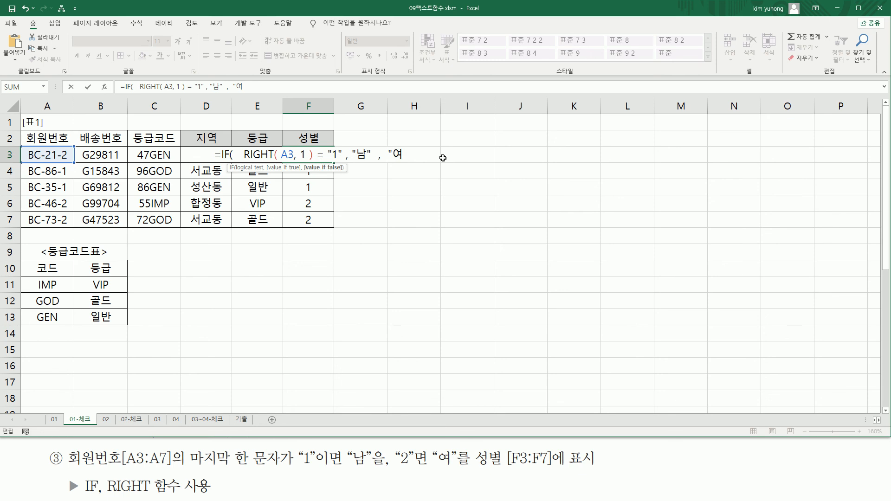
pyautogui.write('" )')
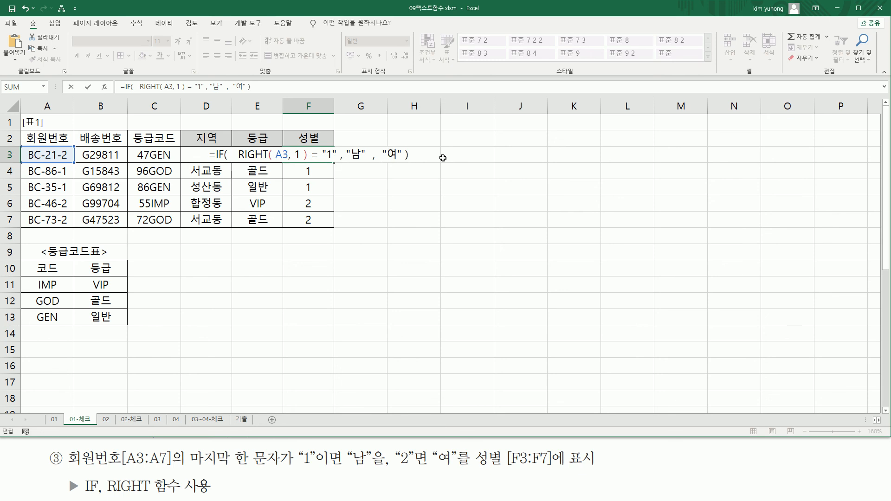
# Step: Copy the full IF formula text from F3, commit the formula, and fill it down to F7
pyautogui.hotkey('shift', 'Home')
pyautogui.hotkey('ctrl', 'c')
pyautogui.click(414, 154)
pyautogui.press('Return')
pyautogui.press('Up')
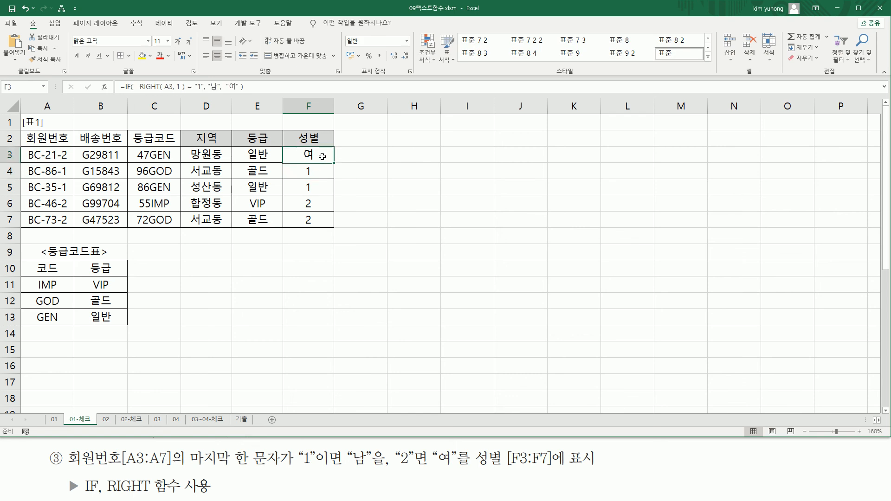
pyautogui.moveTo(336, 163); pyautogui.dragTo(333, 227)
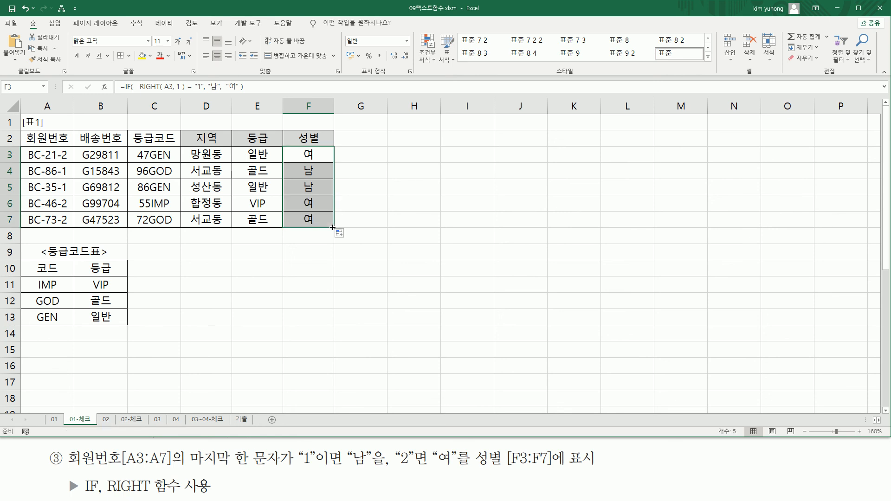
# Step: Place the copied IF formula as plain text in D10 and colour that text red
pyautogui.click(198, 271)
pyautogui.hotkey('ctrl', 'v')
pyautogui.click(160, 56)
pyautogui.click(292, 322)
# Step: Examine the formula text in D10: the RIGHT( A3, 1 ) = "1" condition and the "남" and "여" arguments
pyautogui.moveTo(212, 277); pyautogui.dragTo(279, 276)
pyautogui.moveTo(210, 255)
pyautogui.mouseDown()
pyautogui.moveTo(219, 274)
pyautogui.moveTo(313, 281)
pyautogui.mouseUp()
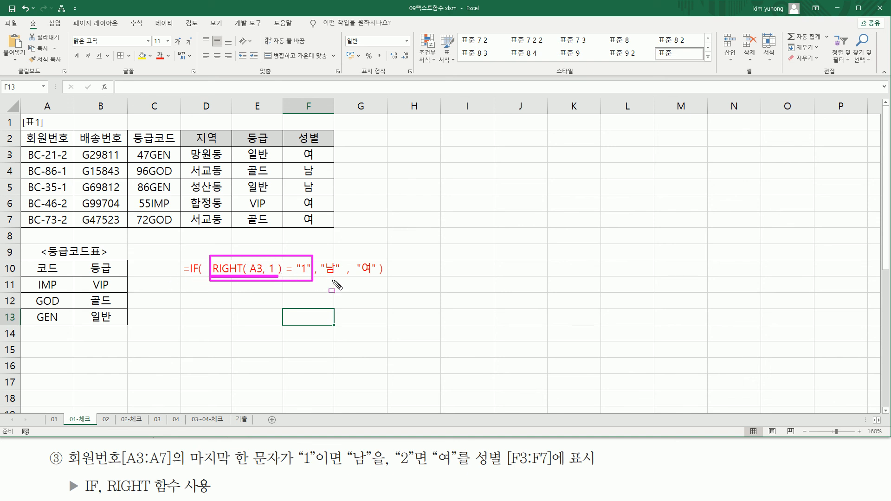
pyautogui.moveTo(323, 275); pyautogui.dragTo(338, 276)
pyautogui.moveTo(354, 277); pyautogui.dragTo(377, 277)
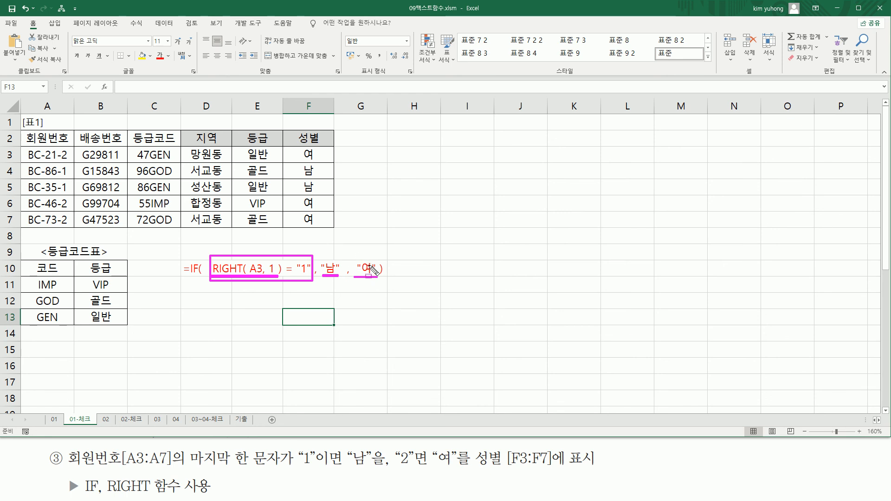
pyautogui.press('Escape')
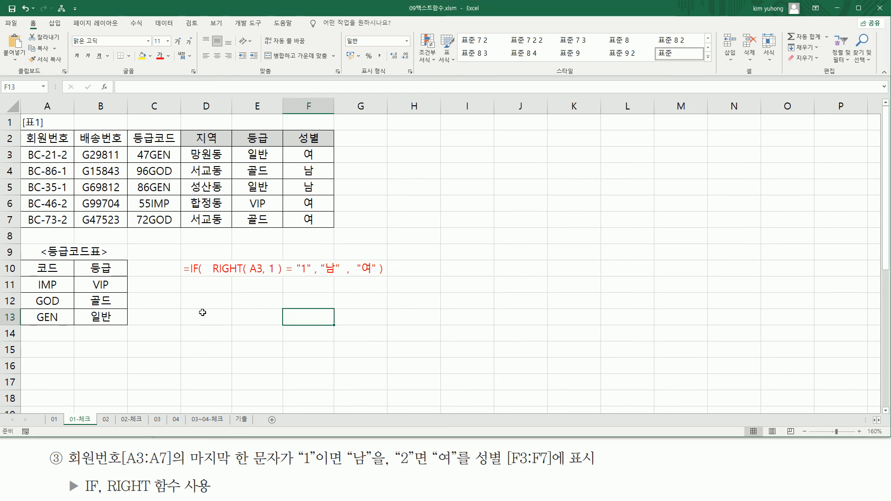